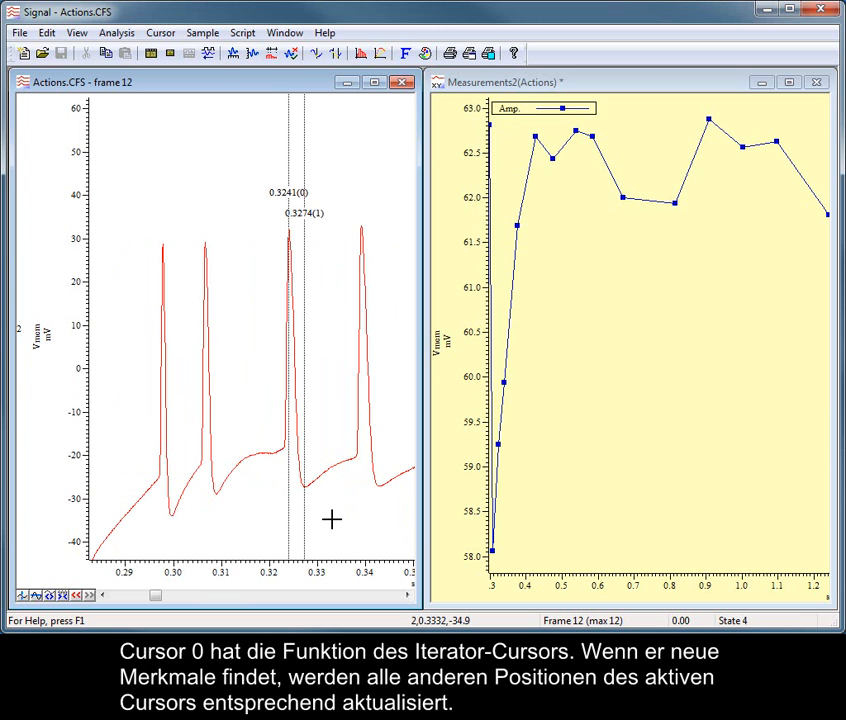
- Search right with cursor 0 through successive spikes in Actions.CFS to check how cursor 1 follows each one
key("ctrl+shift+Right")
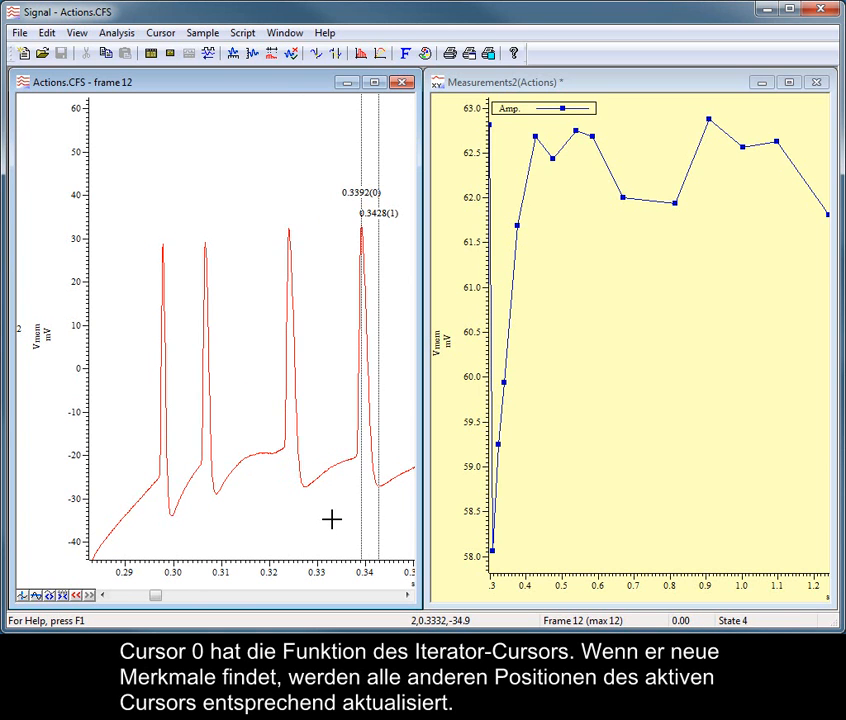
key("ctrl+shift+Right")
key("ctrl+shift+Right")
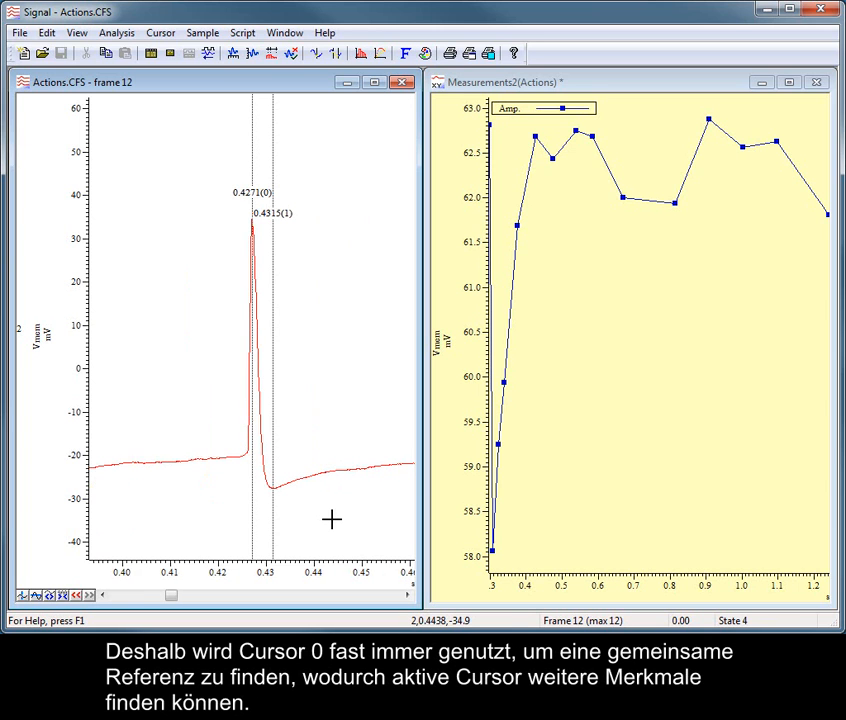
key("ctrl+shift+Right")
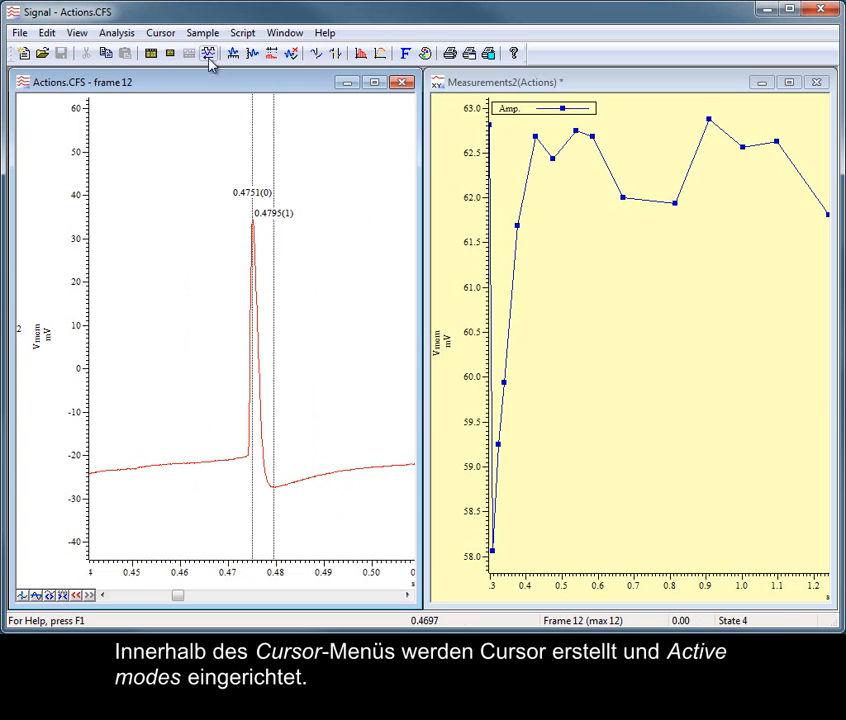
left_click(168, 36)
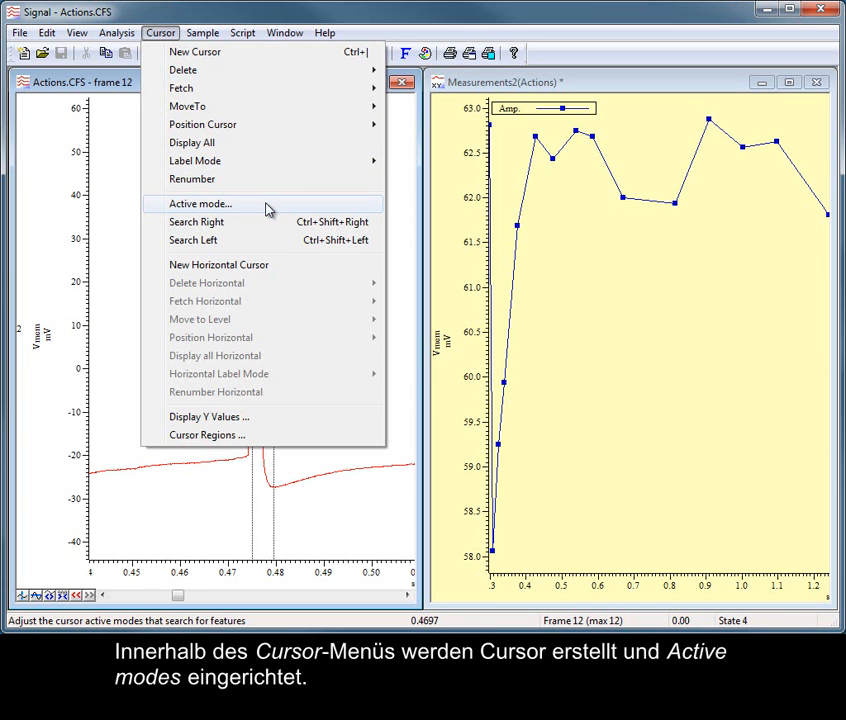
left_click(133, 82)
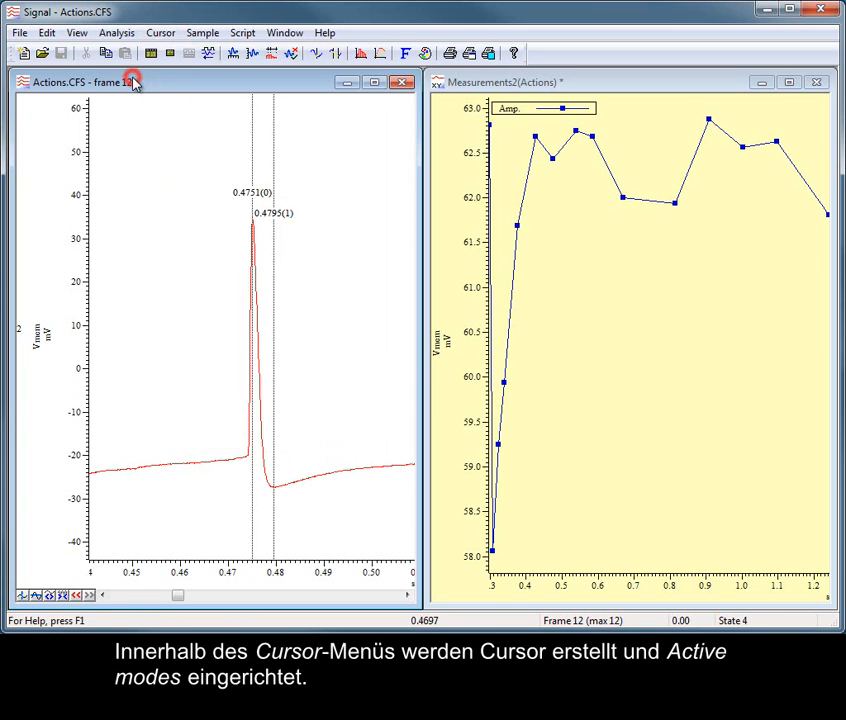
- Close Actions.CFS and its Measurements2 plot without saving, and maximize the Action potentials.cfs window
left_click(408, 86)
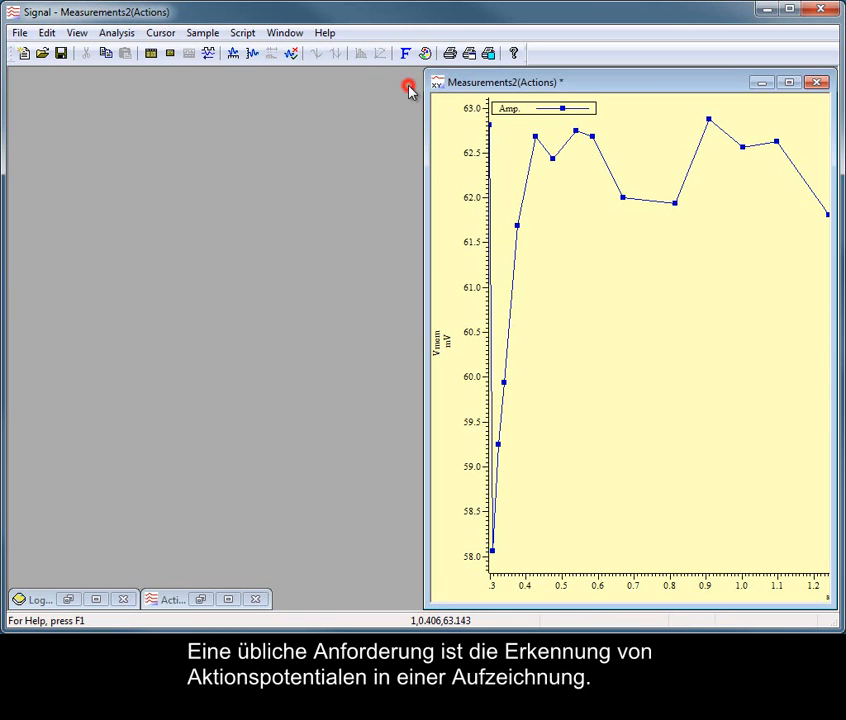
left_click(817, 82)
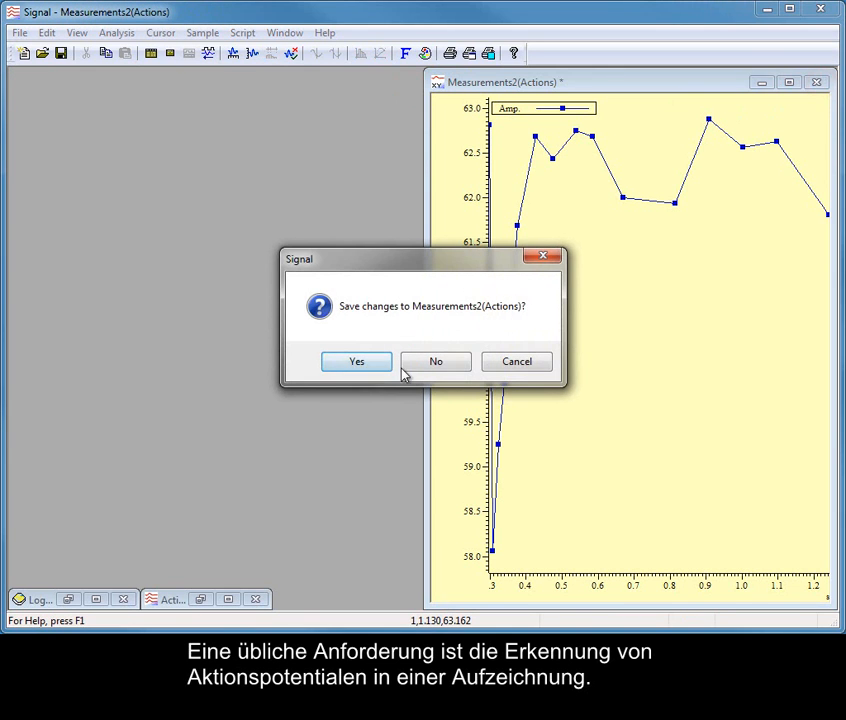
left_click(410, 364)
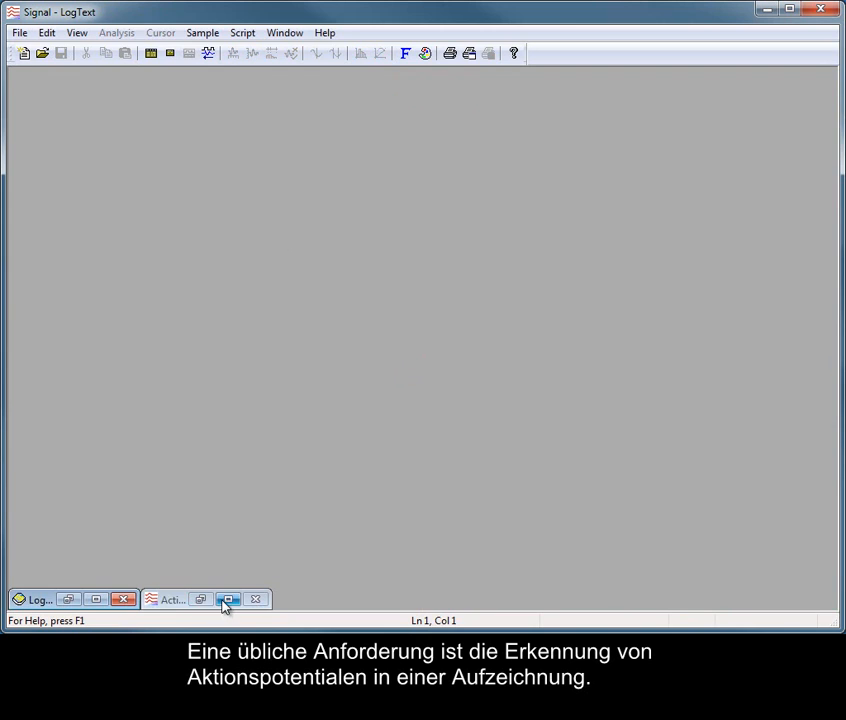
left_click(226, 600)
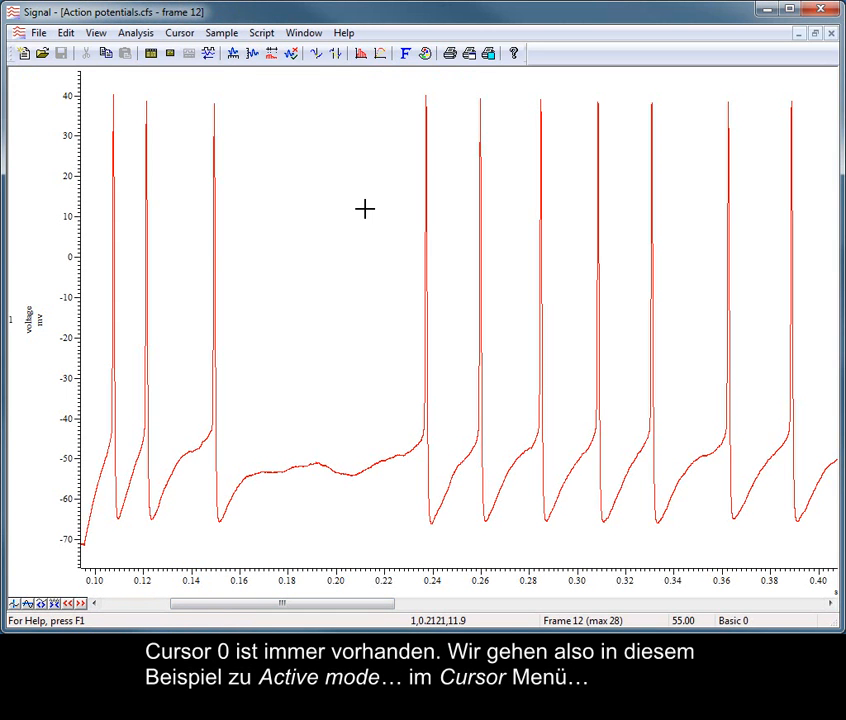
- Set cursor 0's active mode to Peak find on the voltage channel, with minimum amplitude 50 mV, maximum width 0 and minimum step 0
left_click(180, 33)
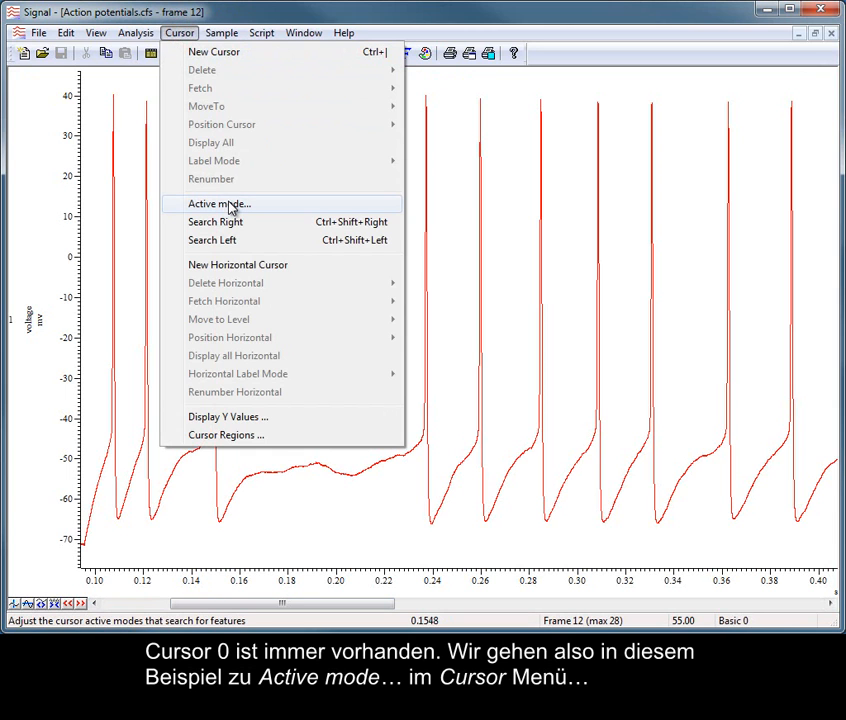
left_click(231, 205)
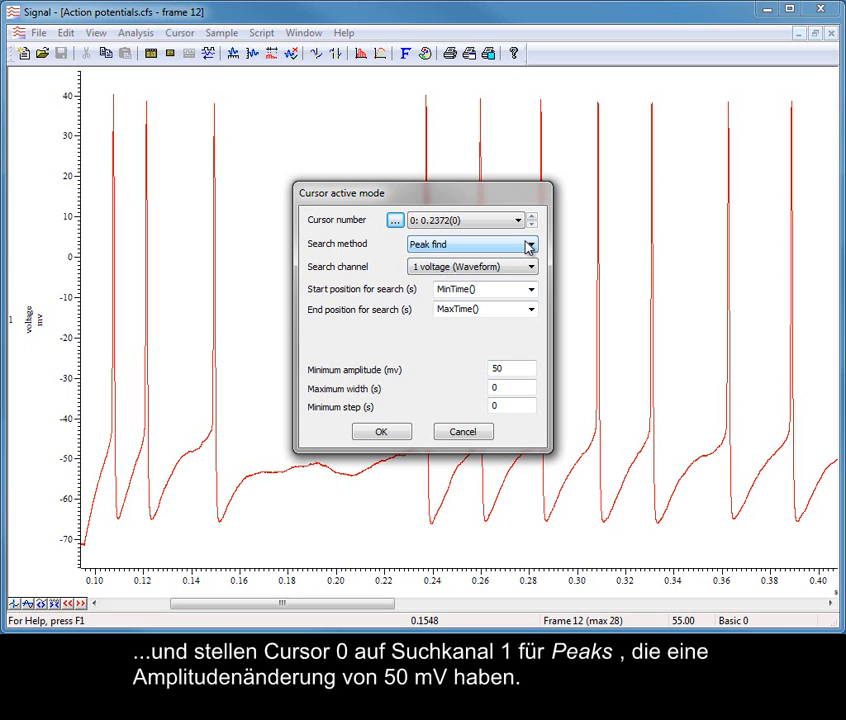
left_click(518, 369)
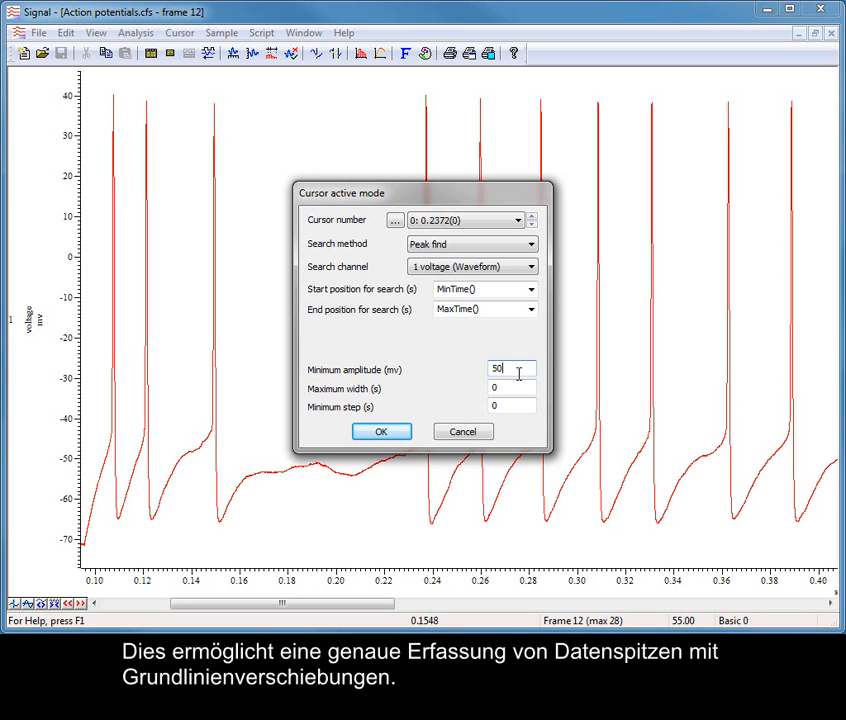
left_click(515, 392)
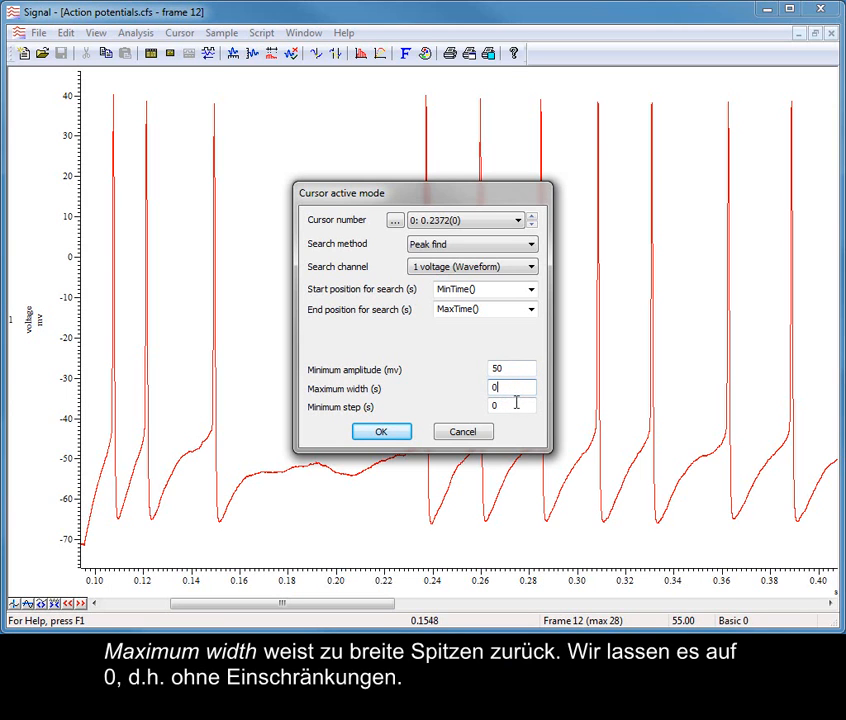
left_click(515, 406)
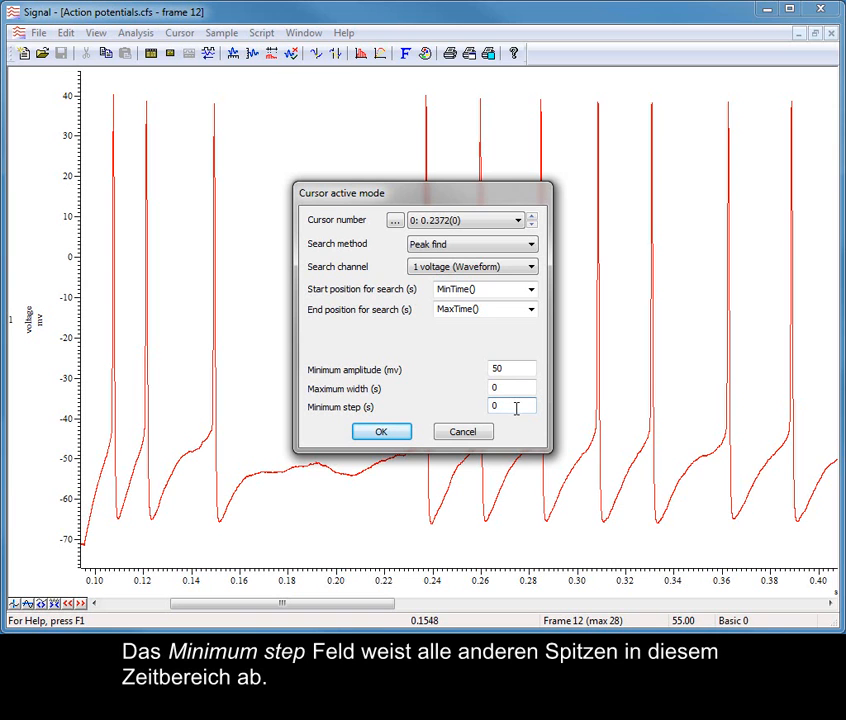
left_click(372, 432)
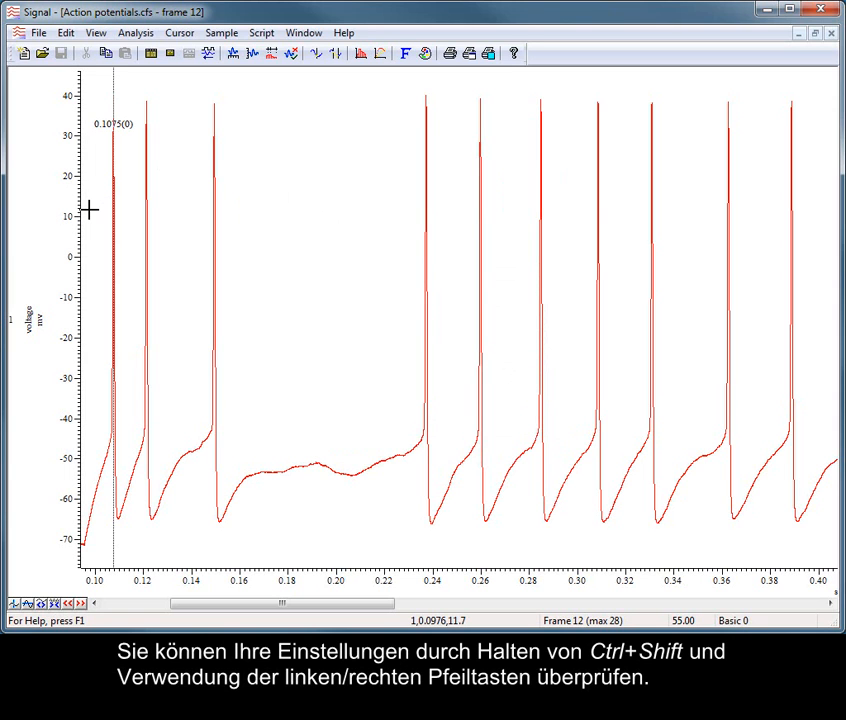
- Search right with cursor 0 through the next three action potential peaks to check the peak detection
key("ctrl+shift+Right")
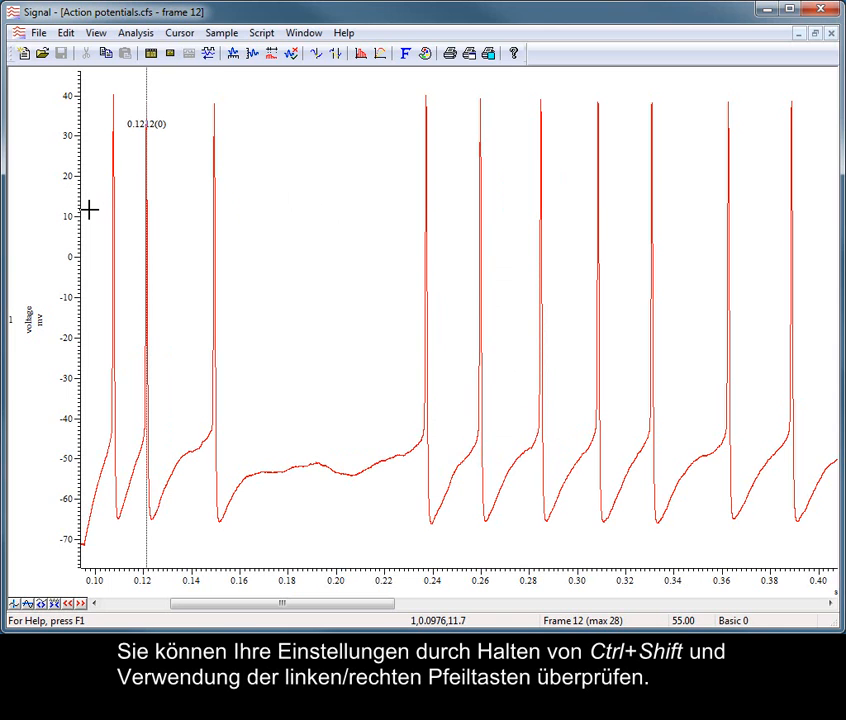
key("ctrl+shift+Right")
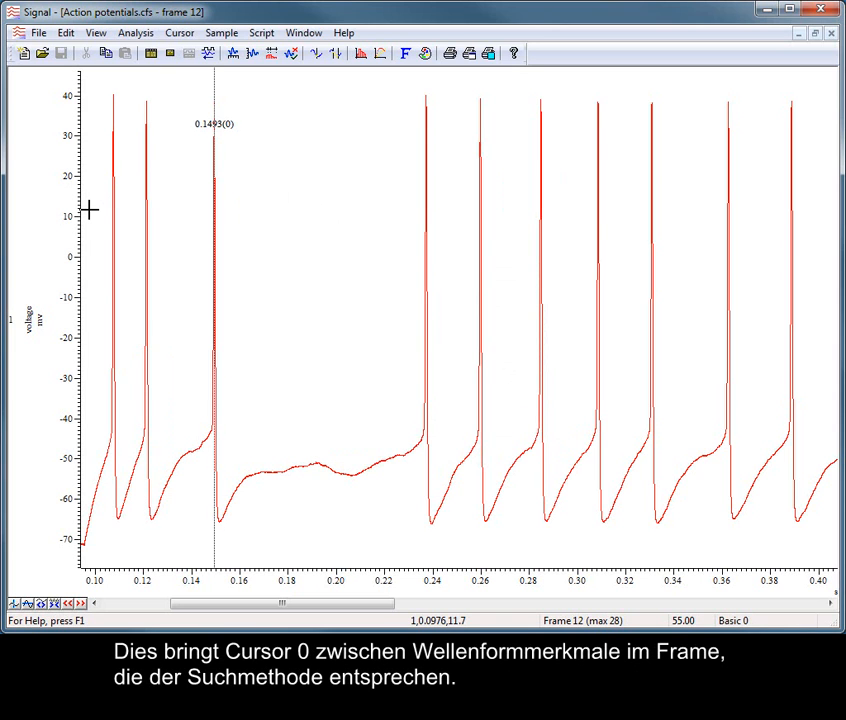
key("ctrl+shift+Right")
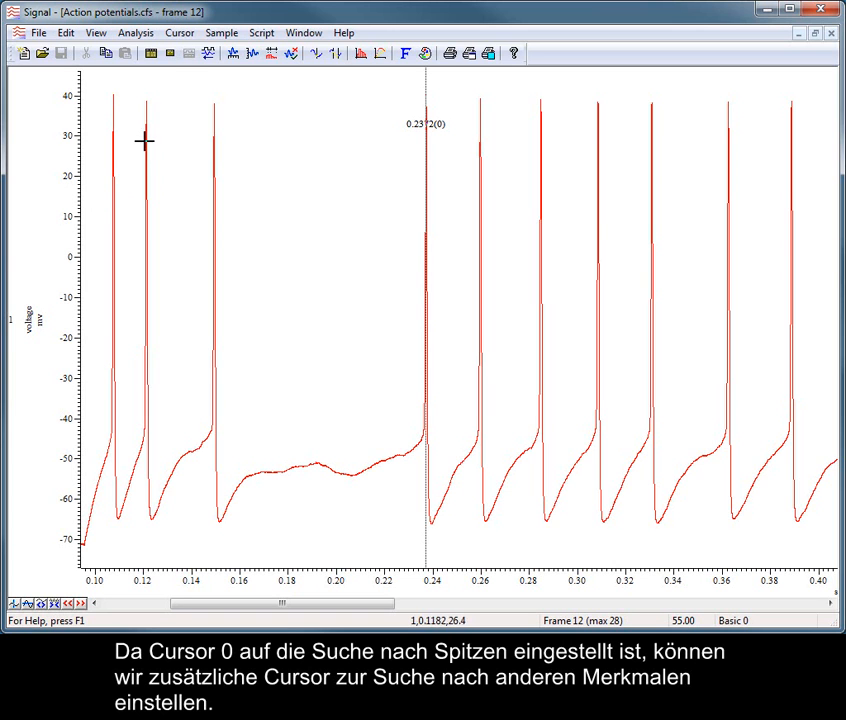
- Add a new vertical cursor 1 and set its active-mode search method to Trough find
left_click(182, 36)
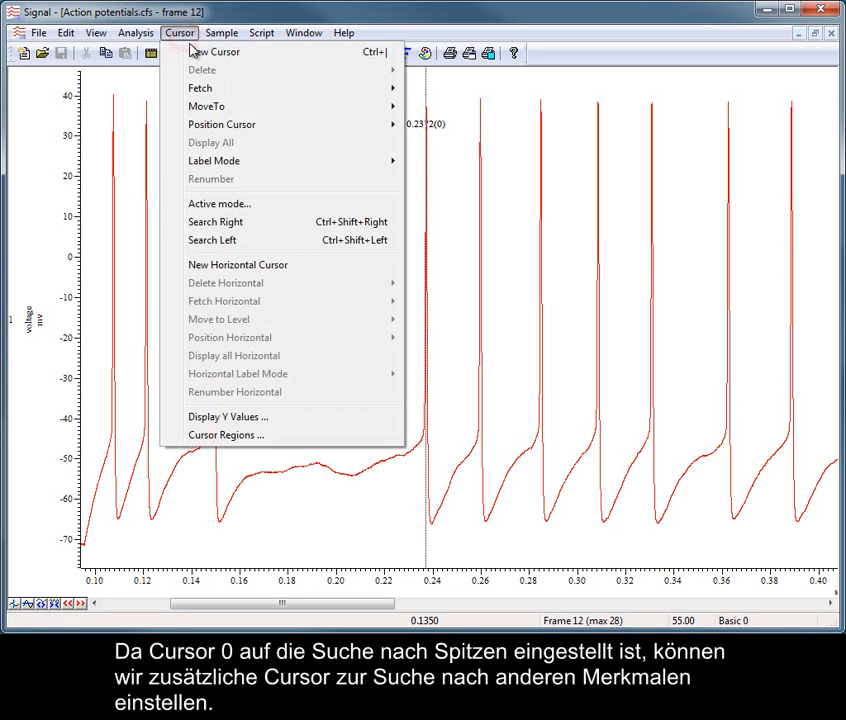
left_click(197, 52)
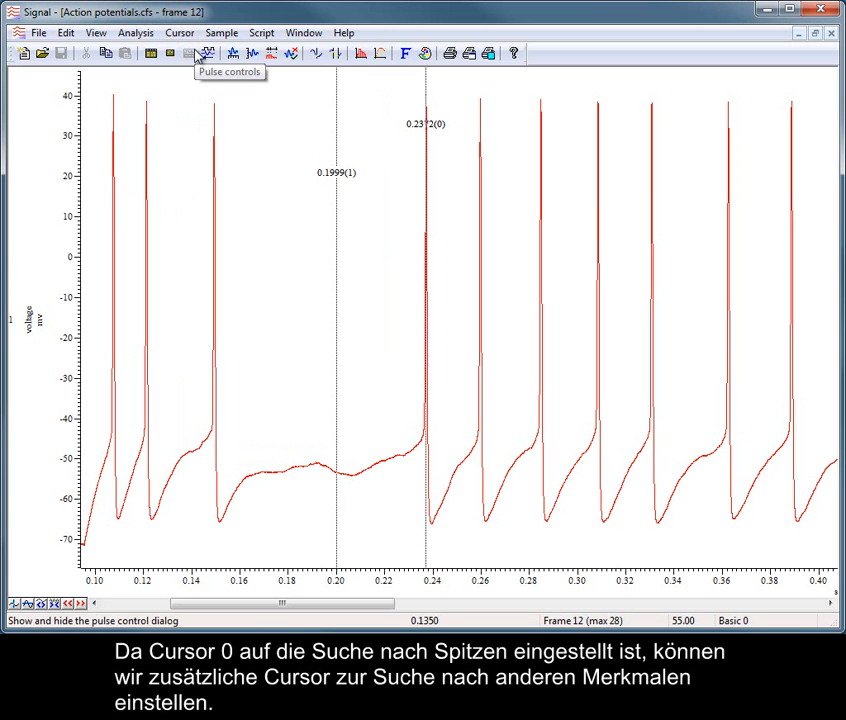
left_click(182, 34)
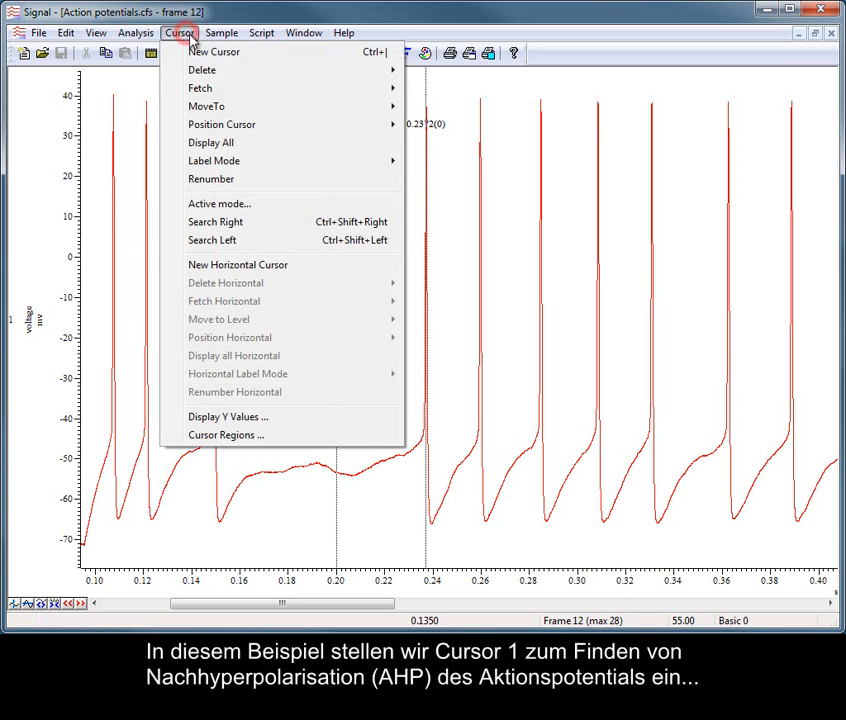
left_click(239, 205)
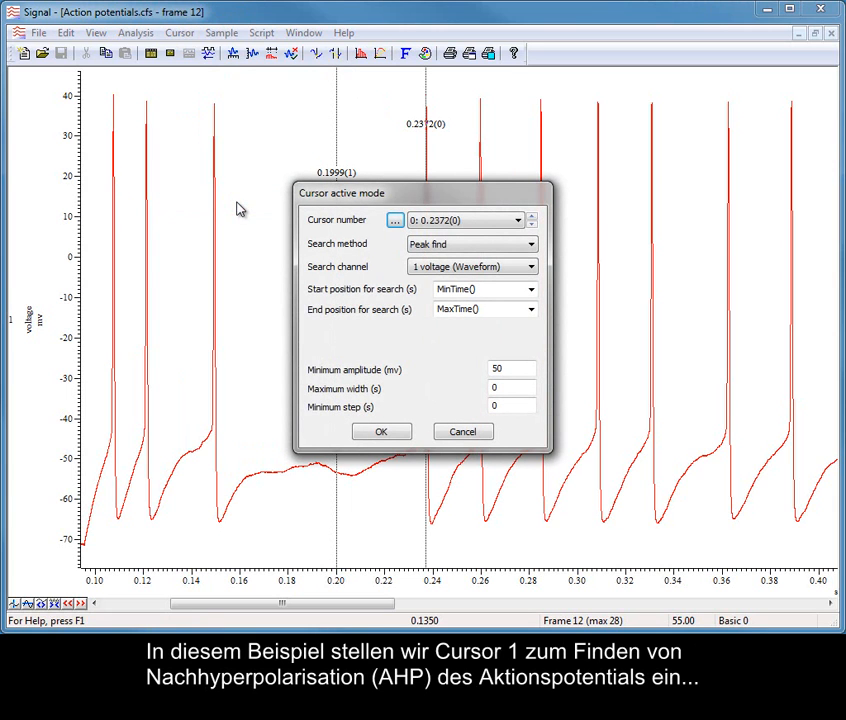
left_click(518, 223)
left_click(511, 247)
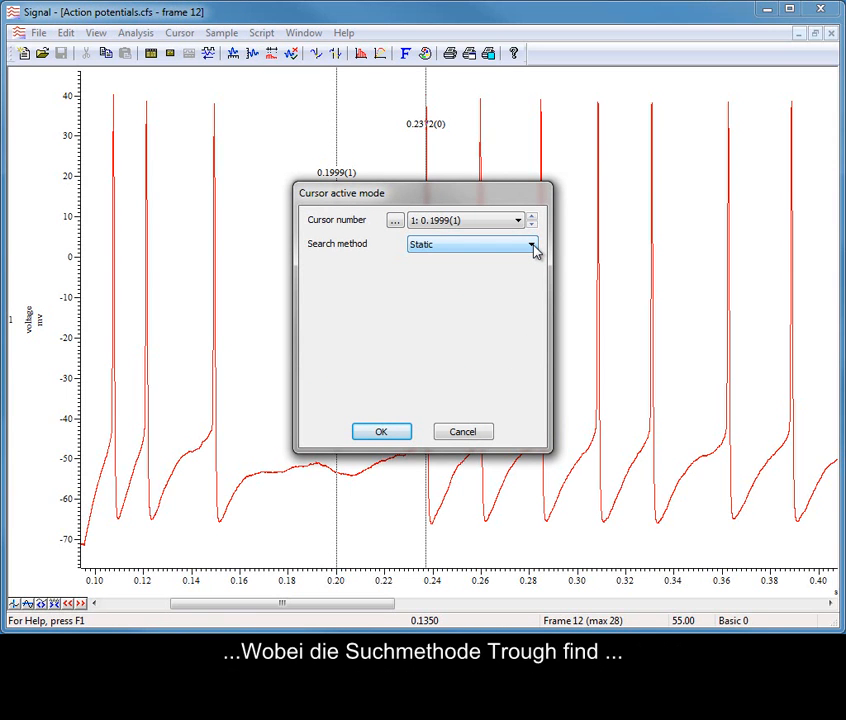
left_click(533, 247)
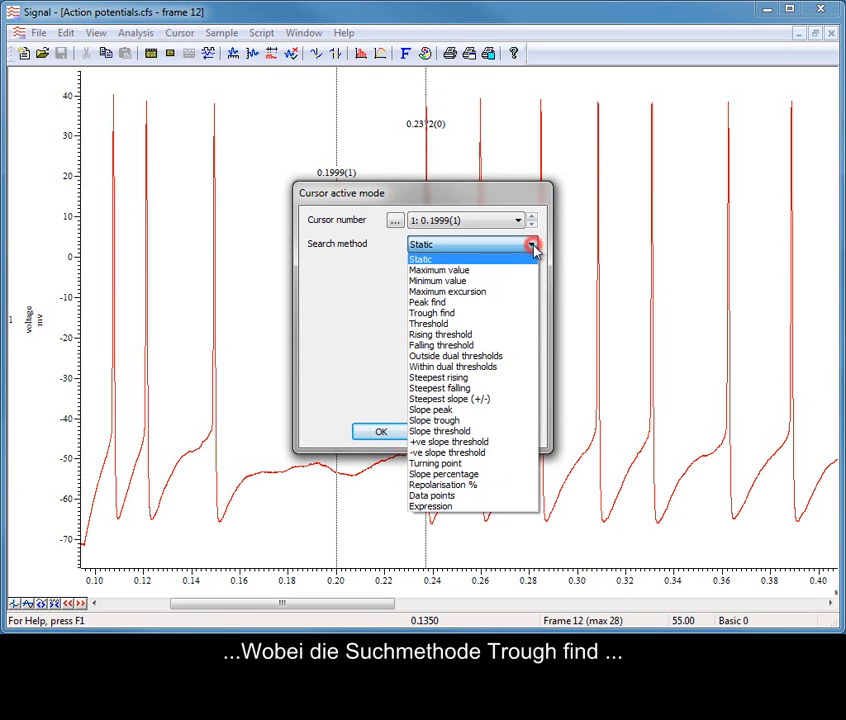
left_click(507, 316)
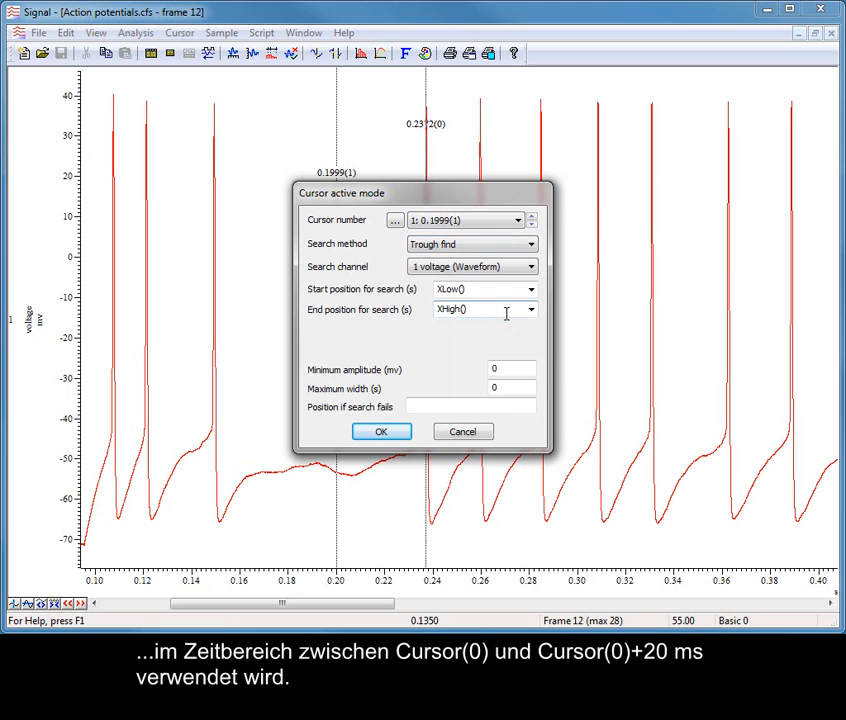
- Limit cursor 1's trough search to start at Cursor(0) and end at Cursor(0)+0.02
left_click(533, 291)
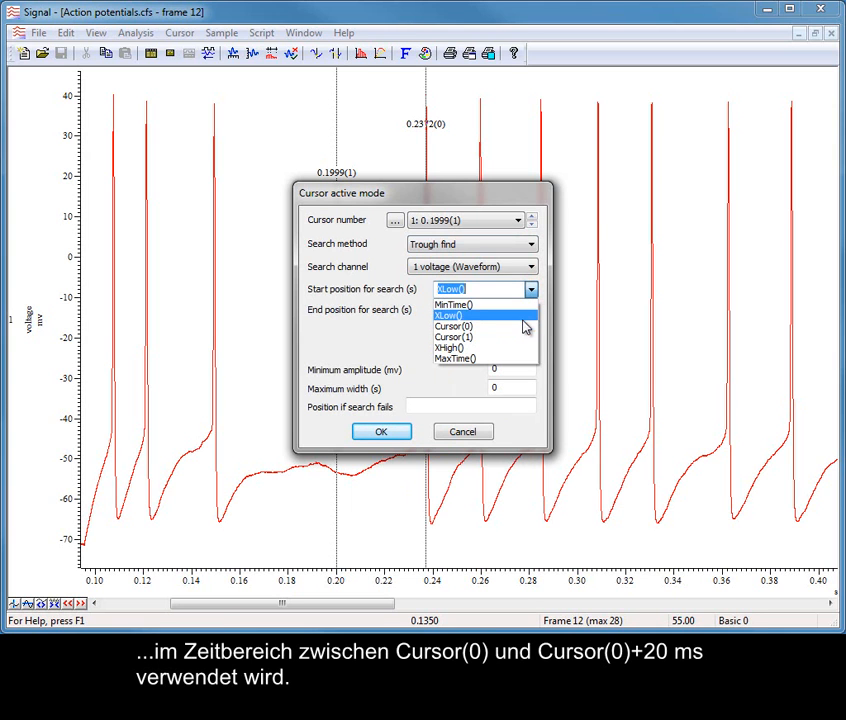
left_click(523, 326)
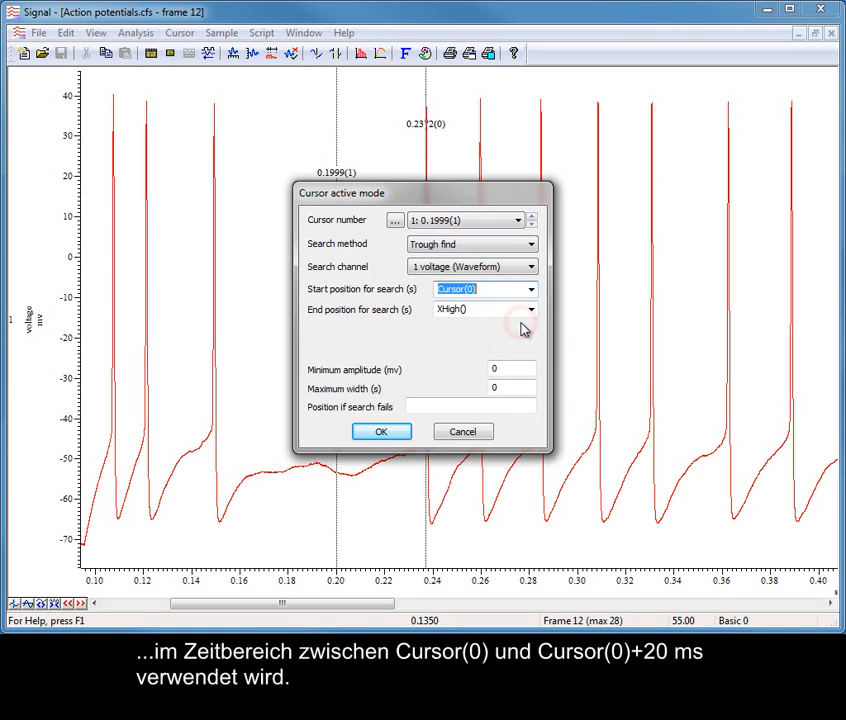
left_click(533, 311)
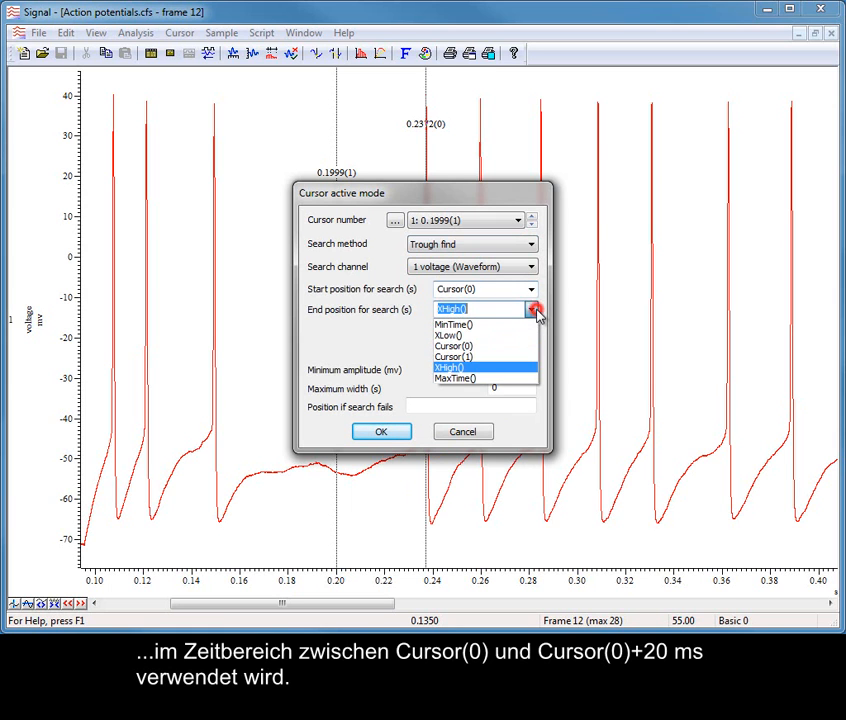
left_click(523, 348)
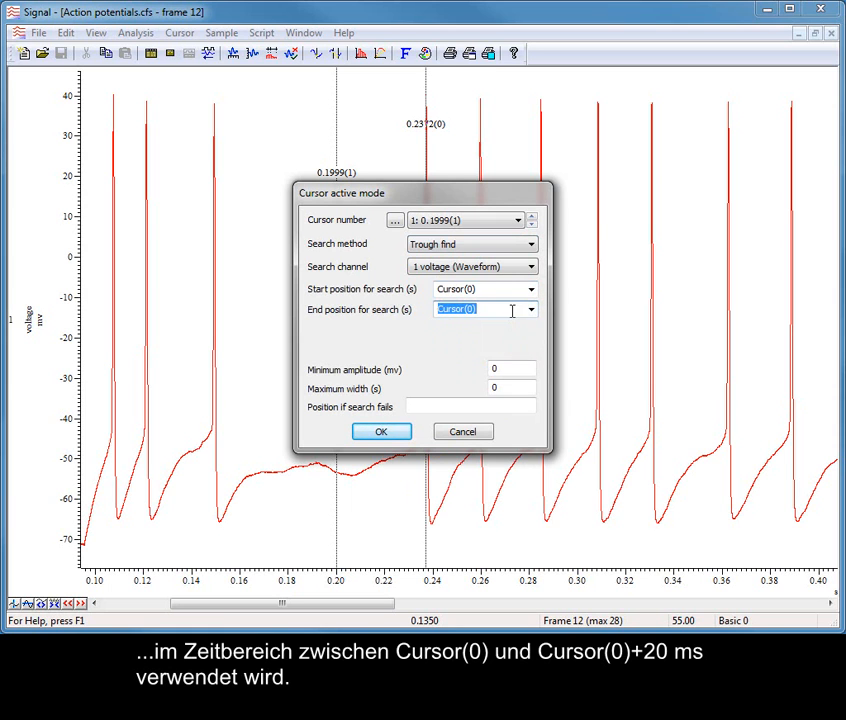
left_click(511, 309)
type("+0.02")
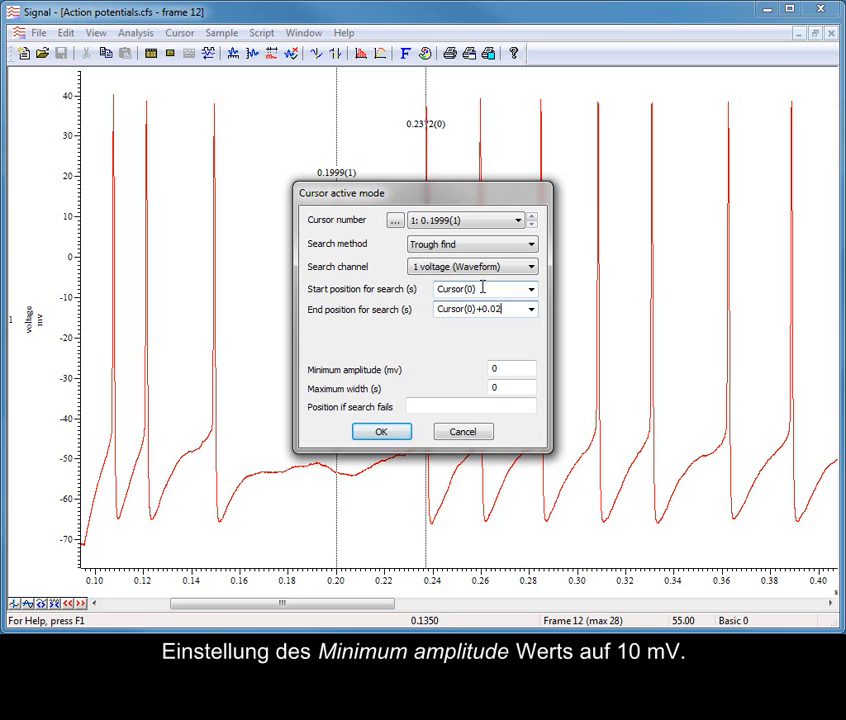
- Set cursor 1's minimum amplitude to 10 mV and apply the active mode settings
left_click(506, 368)
left_click_drag(507, 369, 471, 367)
type("10")
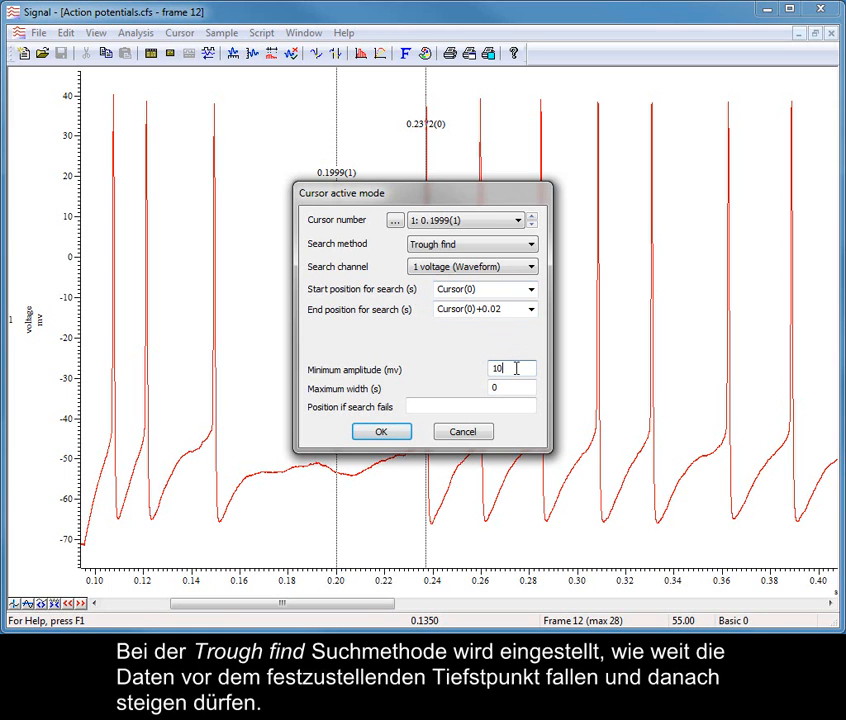
left_click(393, 433)
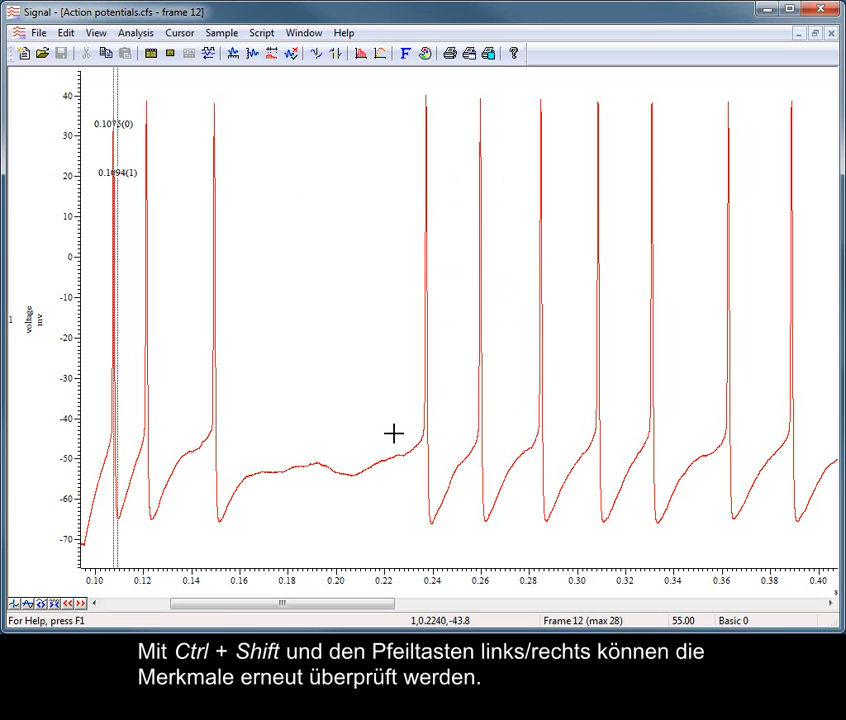
- Search right to the third action potential and zoom in on it to check the peak and trough cursor positions
key("ctrl+shift+Right")
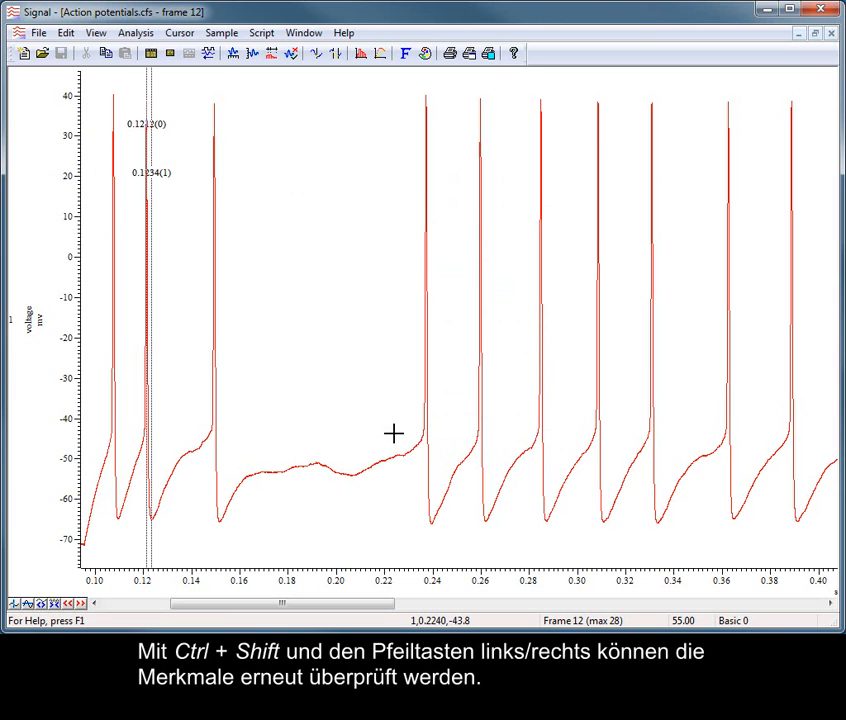
key("ctrl+shift+Right")
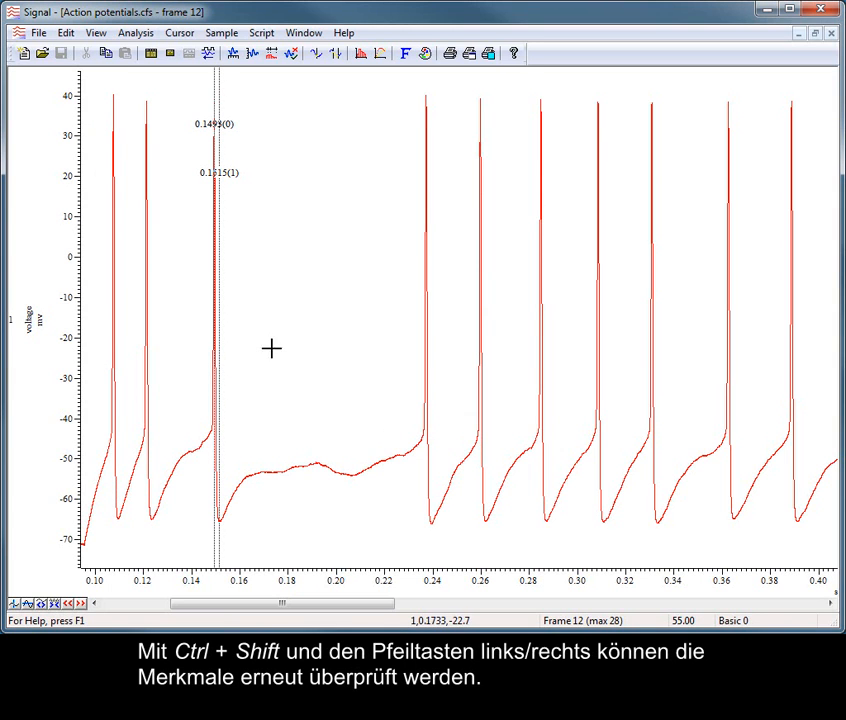
left_click_drag(187, 353, 241, 352)
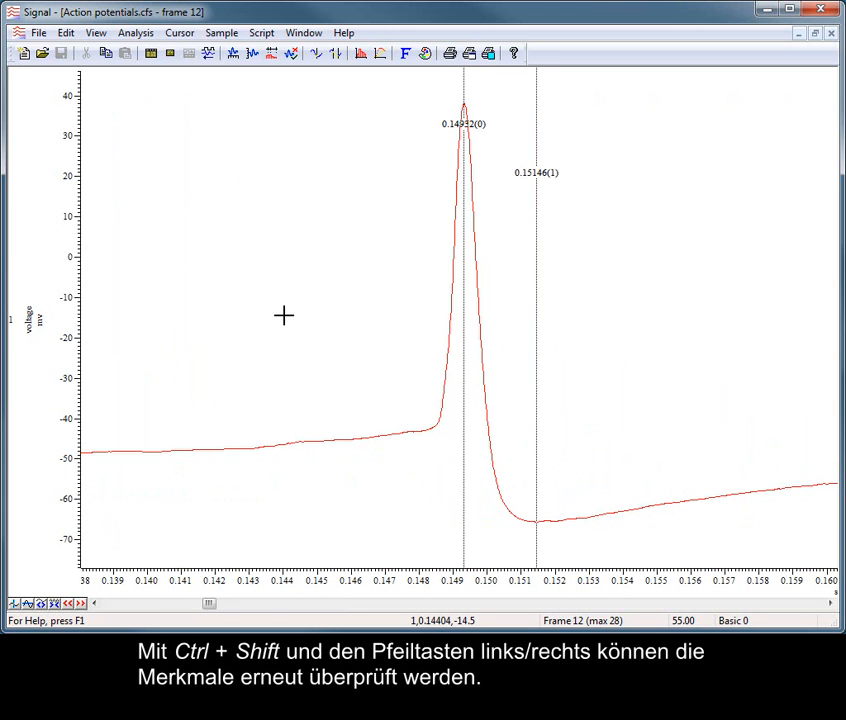
- Move the search right by two more action potentials and open the settings for a new XY measurements view
key("ctrl+shift+Right")
key("ctrl+shift+Right")
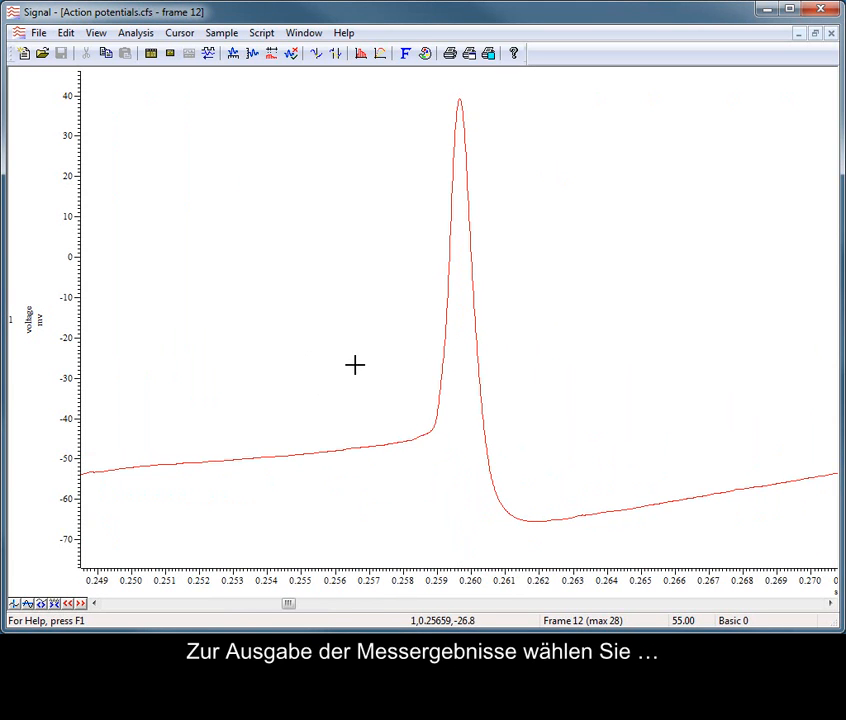
left_click(150, 38)
mouse_move(287, 117)
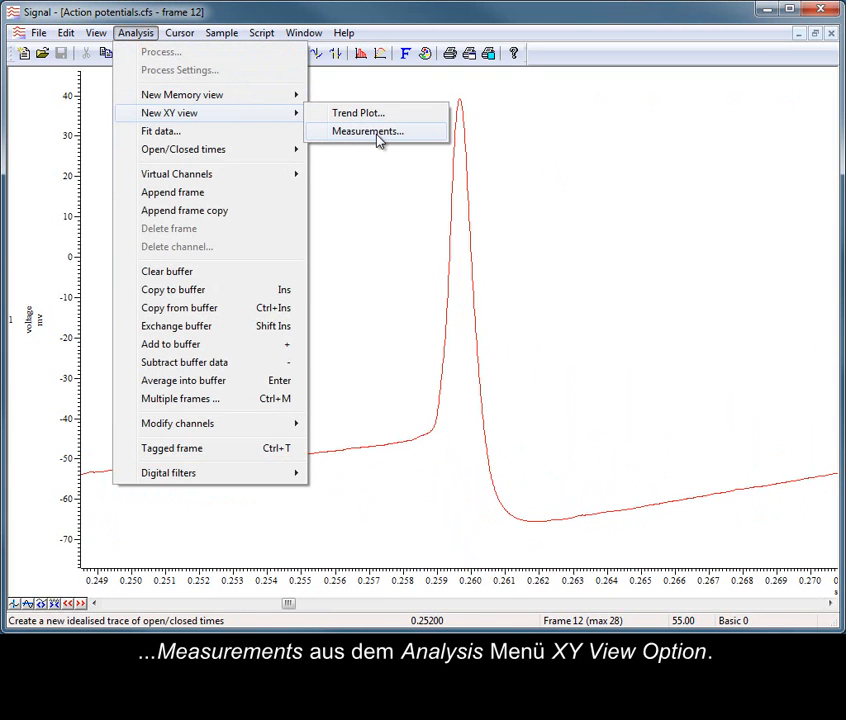
left_click(376, 132)
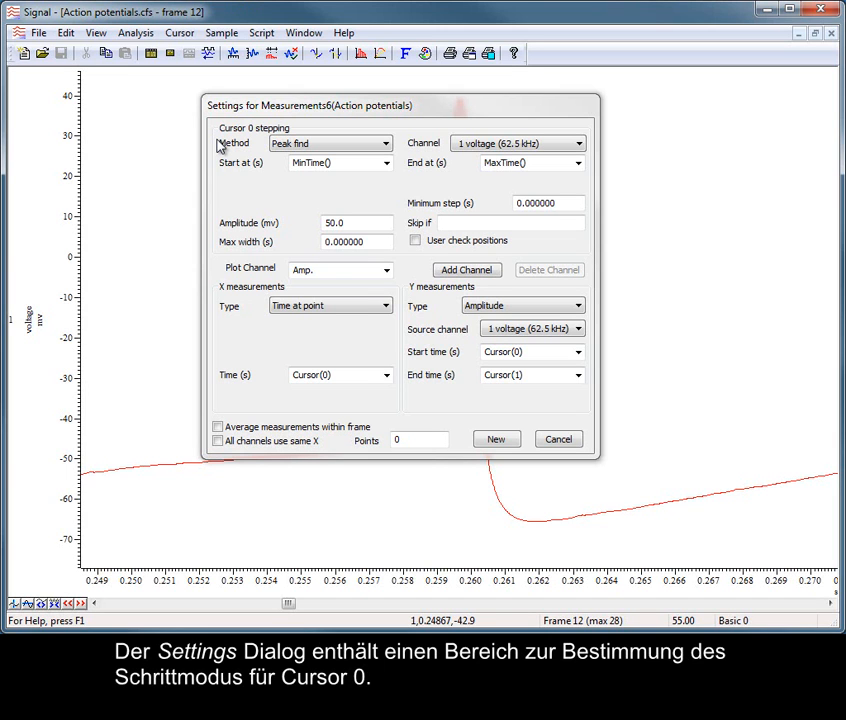
- Review the cursor 0 stepping time range and the plot channel name in the measurement settings
left_click(363, 166)
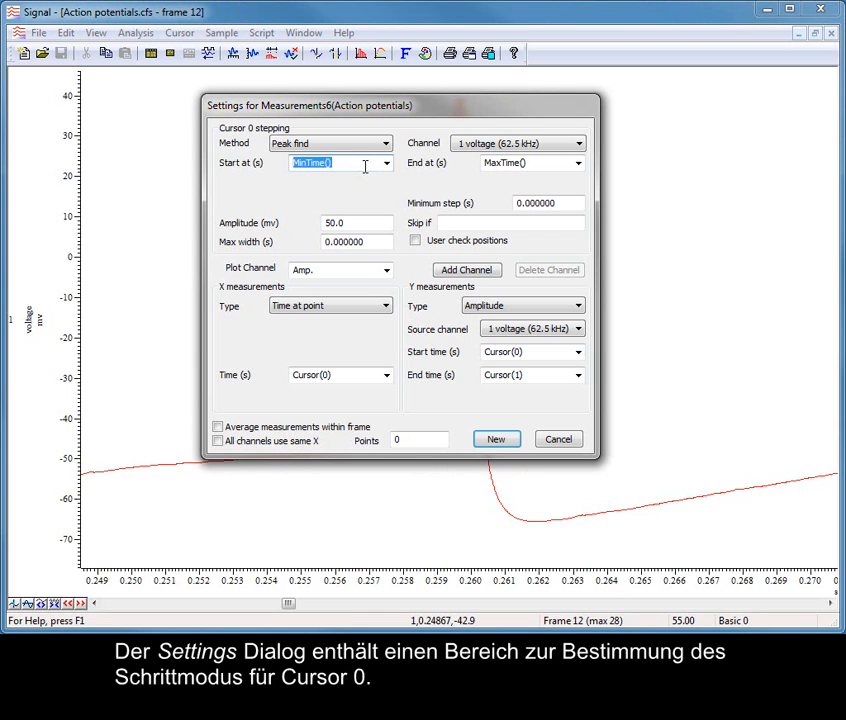
left_click(561, 166)
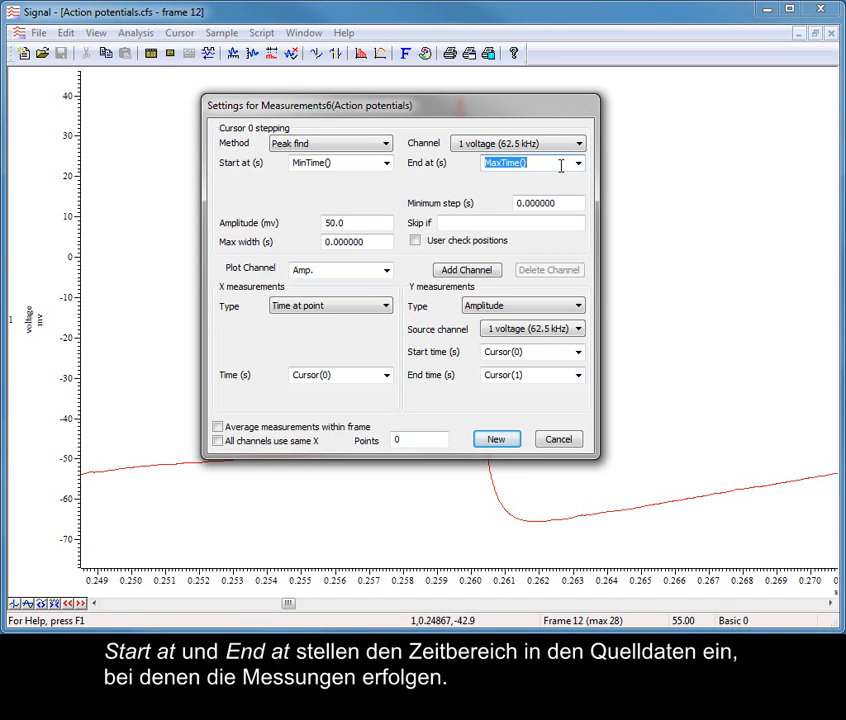
left_click(540, 162)
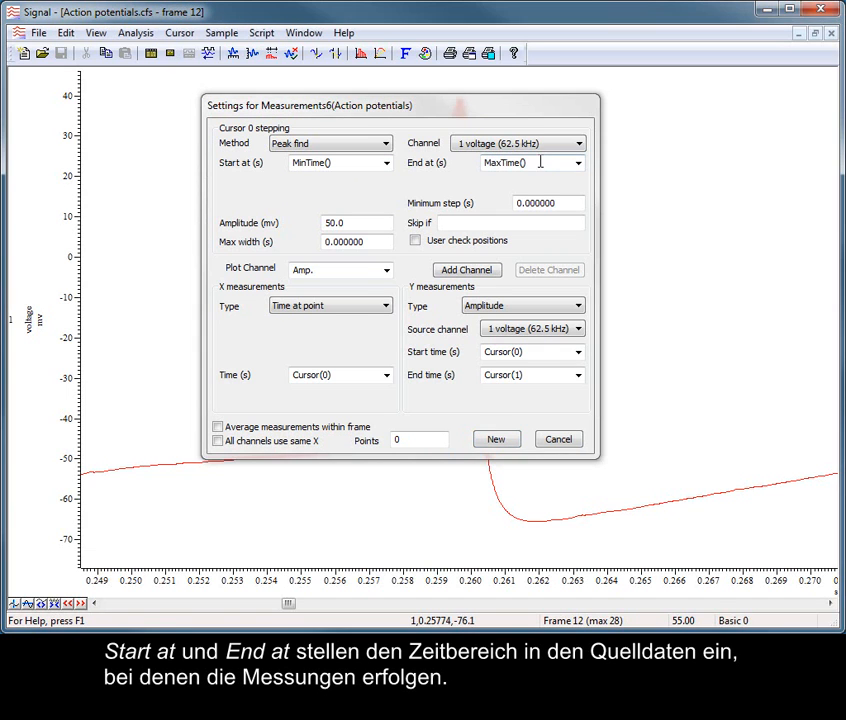
left_click(344, 268)
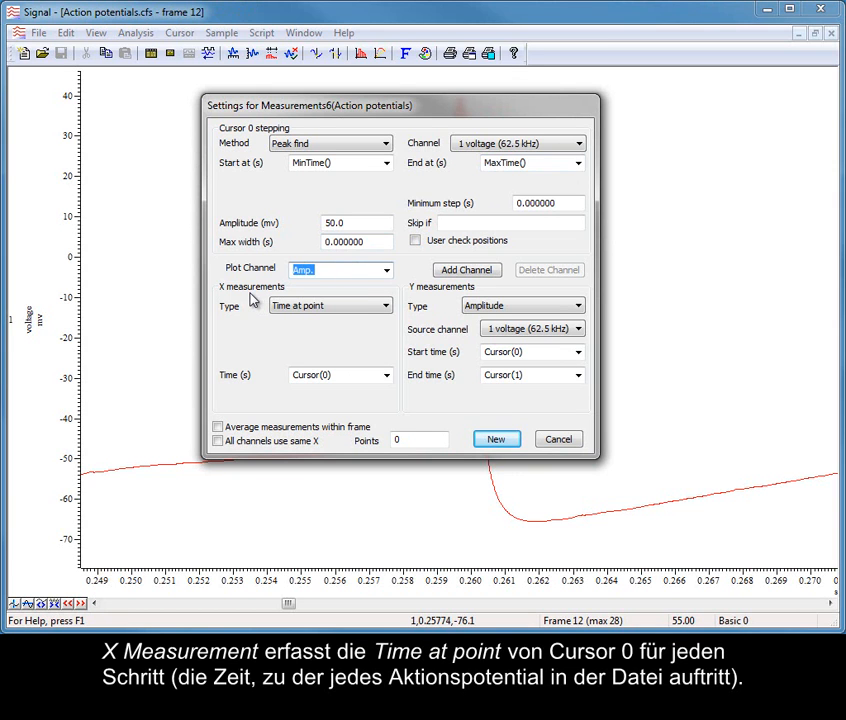
- Set the X measurement to Time at point, taken at Cursor(0)
left_click(386, 306)
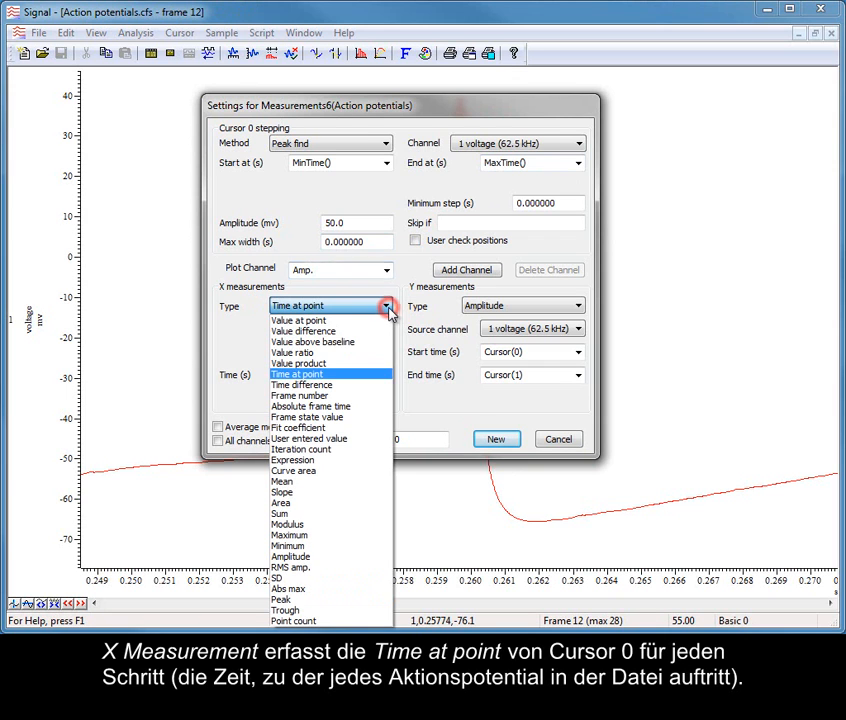
left_click(378, 375)
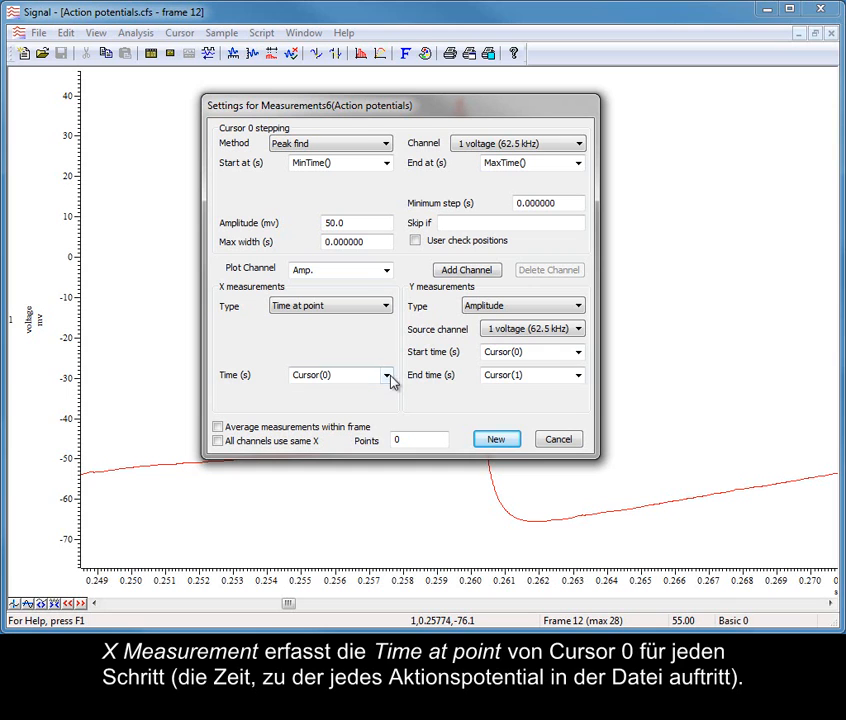
left_click(388, 377)
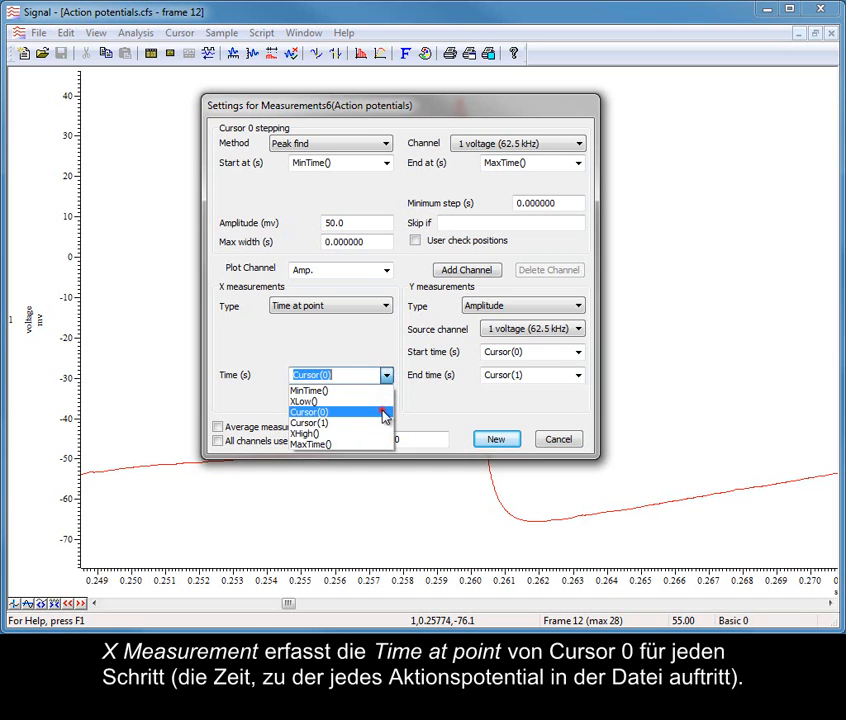
left_click(384, 412)
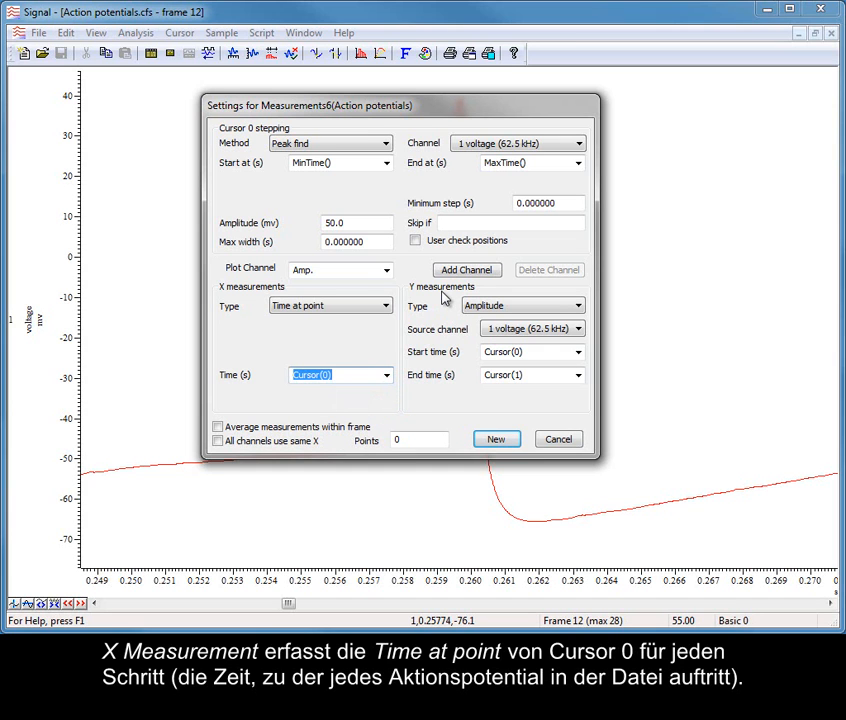
- Set the Y measurement to Amplitude from Cursor(0) to Cursor(1) and create the XY view
left_click(556, 308)
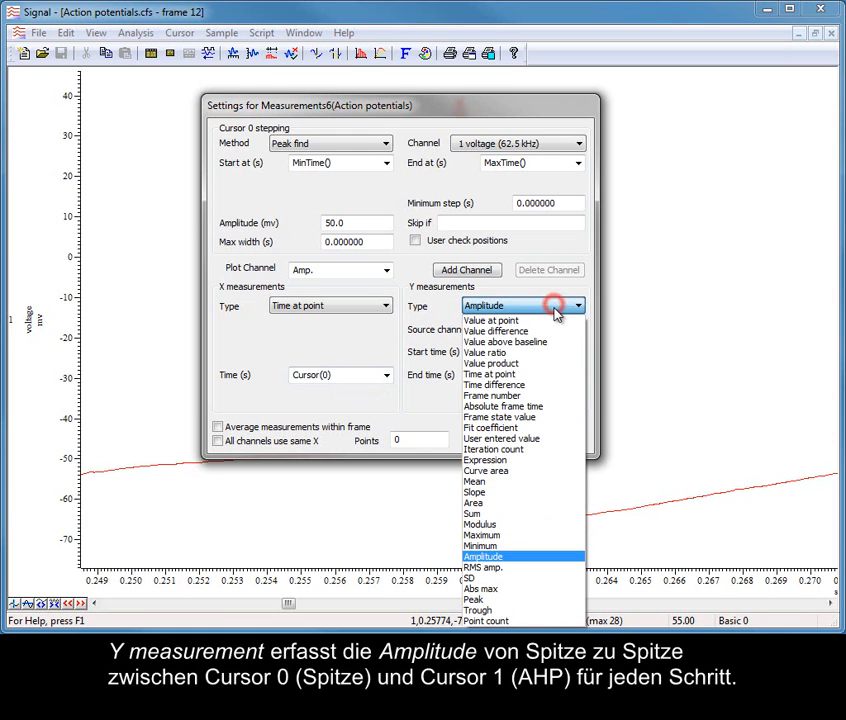
left_click(533, 557)
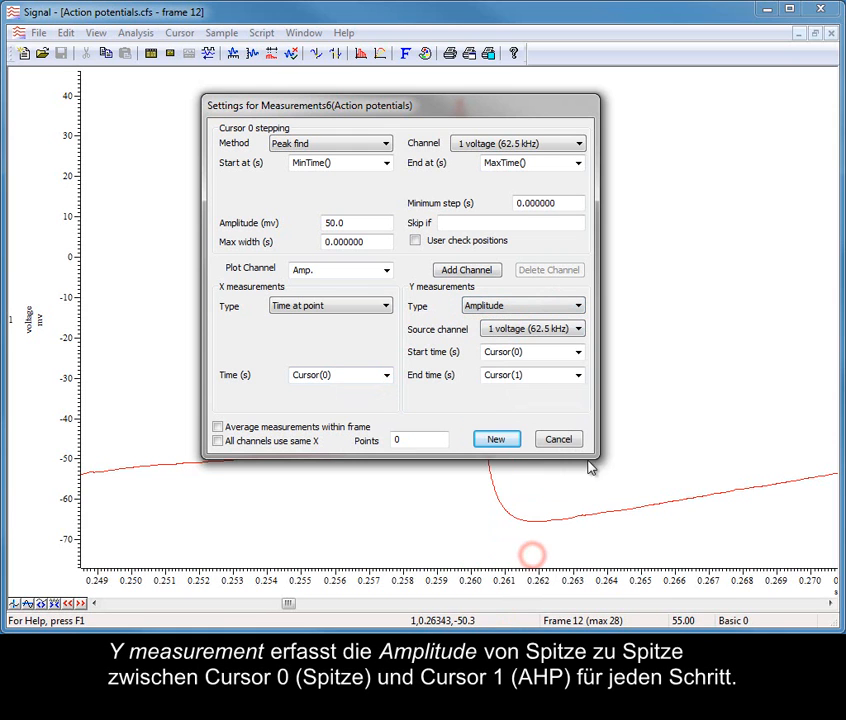
left_click(579, 352)
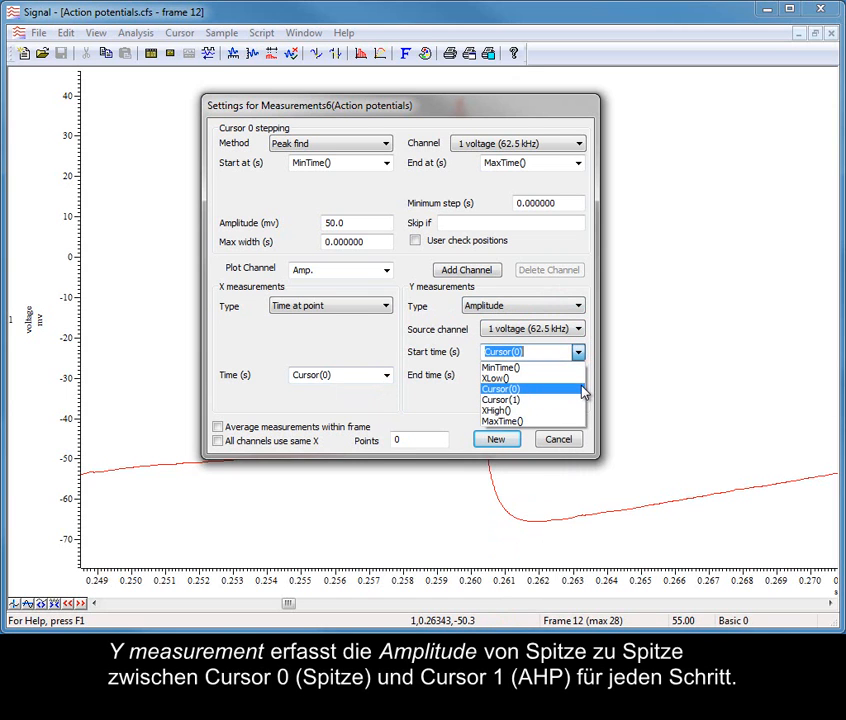
left_click(584, 390)
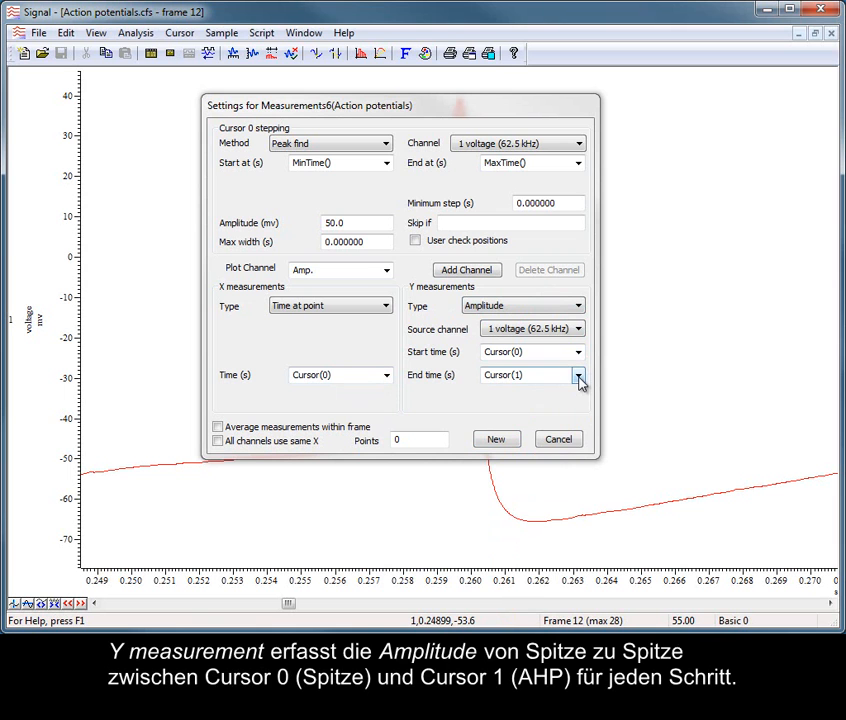
left_click(498, 440)
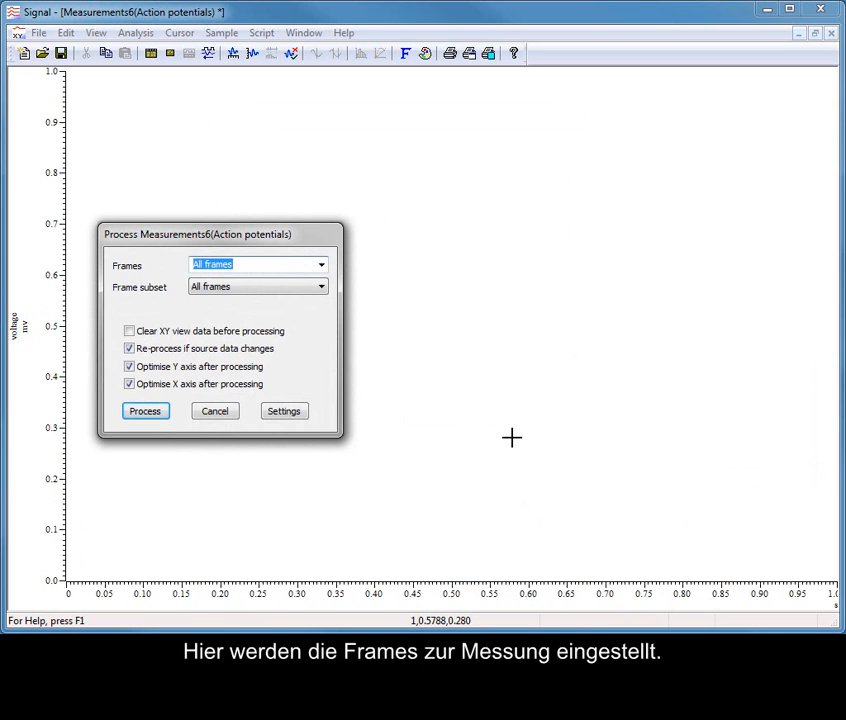
- Process the measurements for the current frame only
left_click(320, 266)
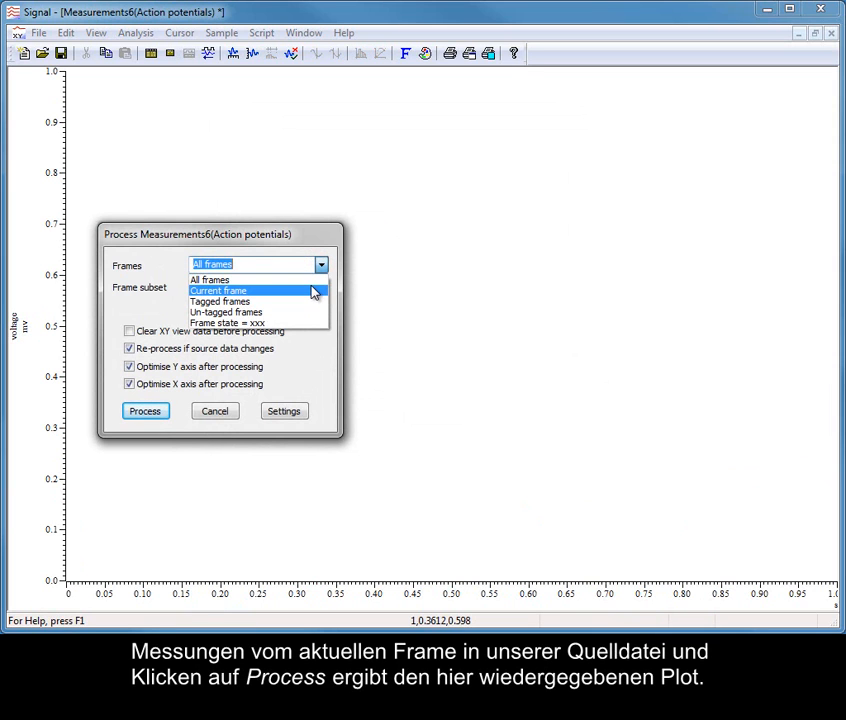
left_click(313, 290)
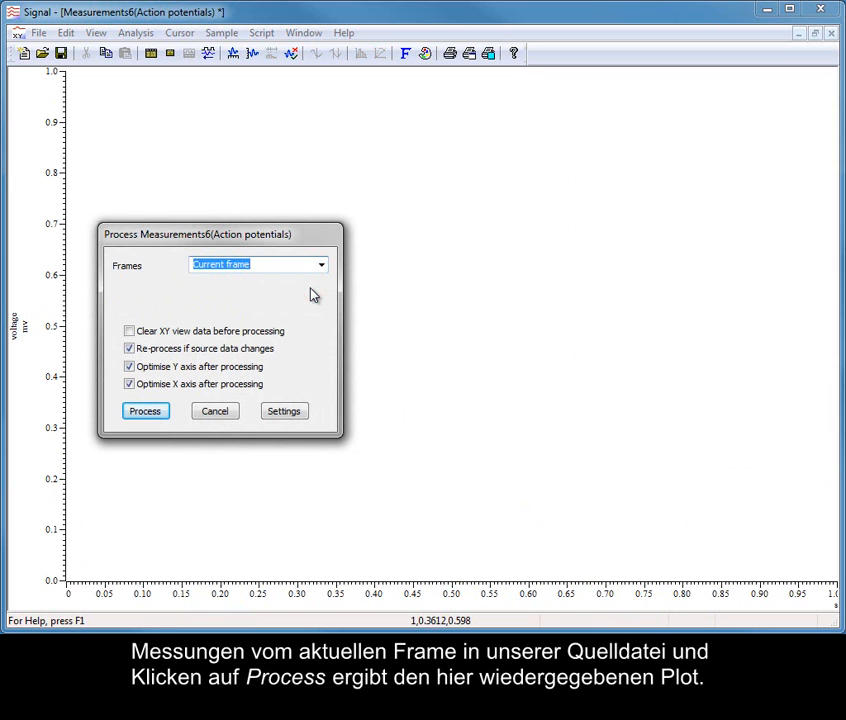
left_click(139, 418)
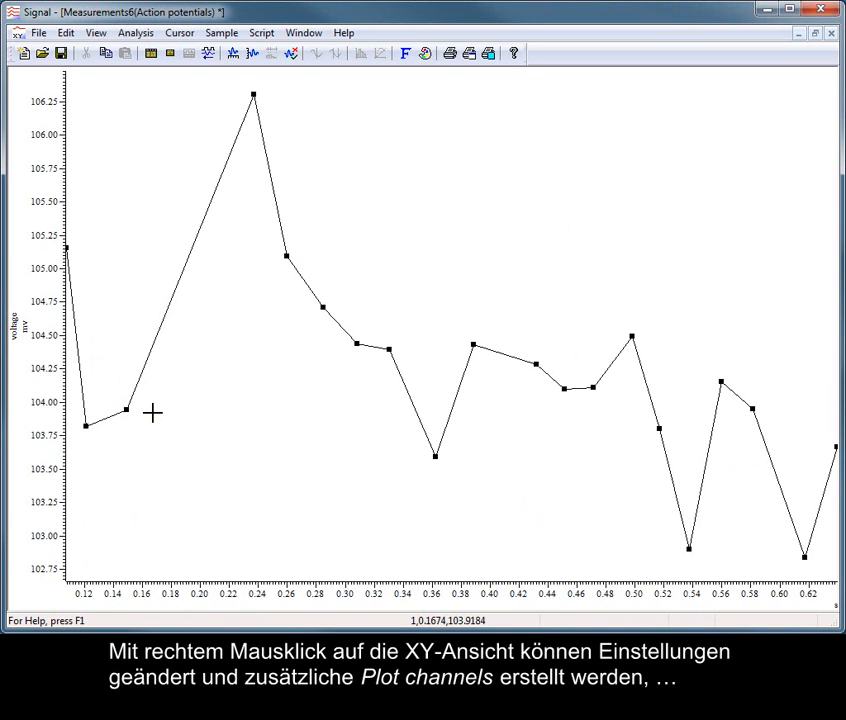
- Reopen the XY view's process settings and add a second plot channel named Peak
right_click(152, 412)
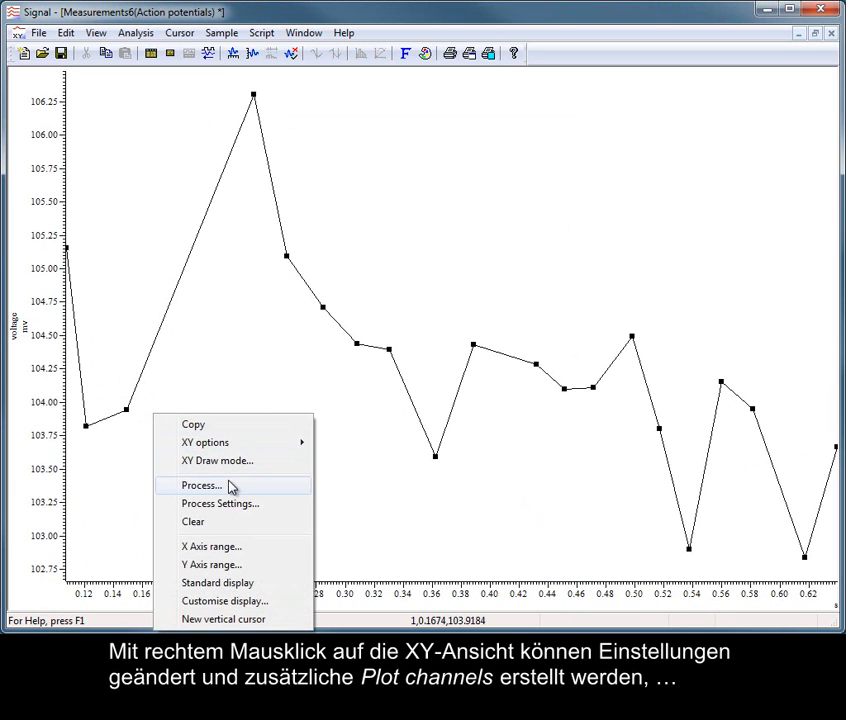
left_click(242, 510)
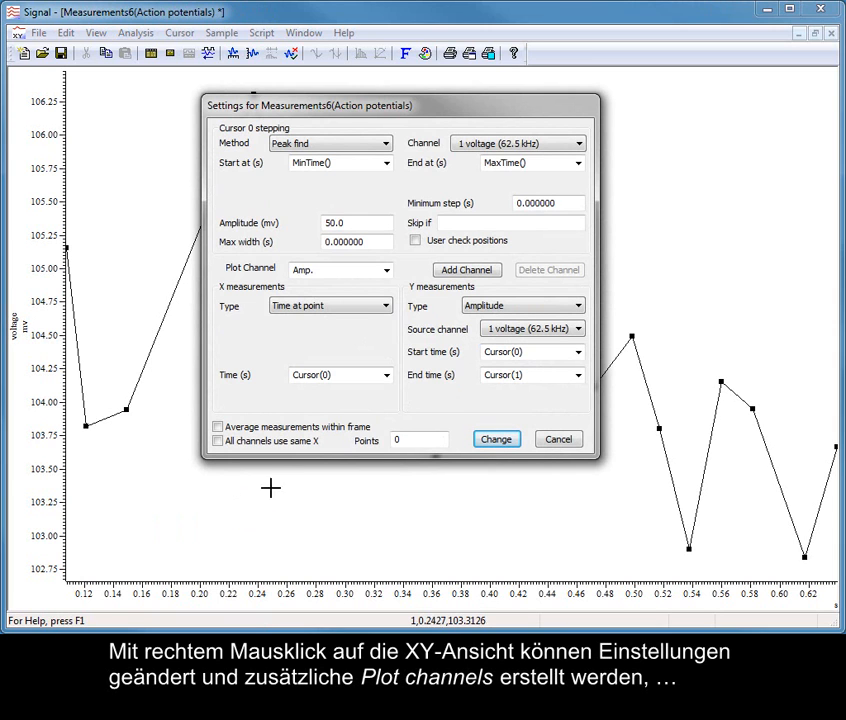
left_click(455, 270)
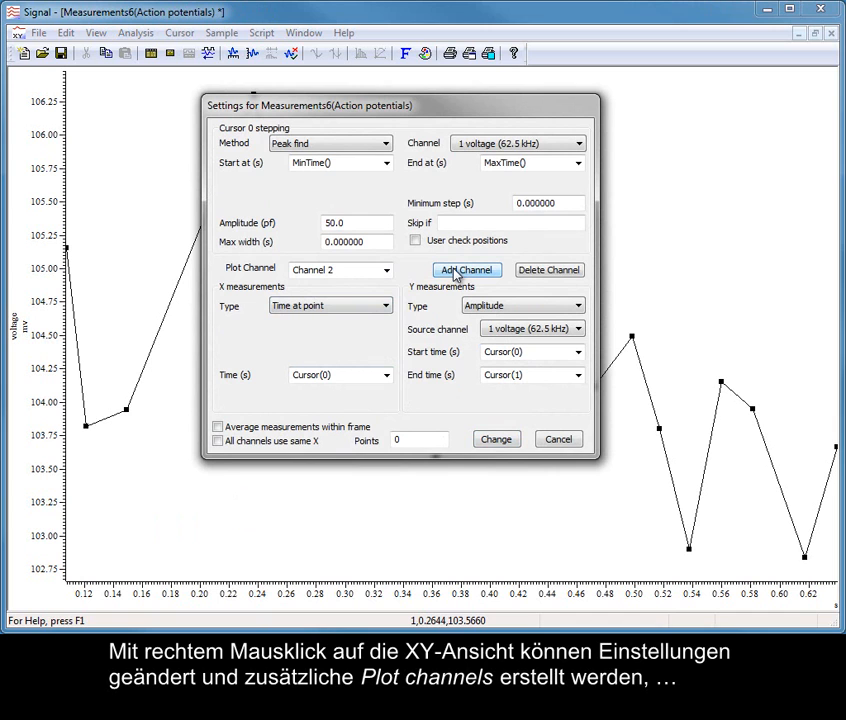
left_click(357, 270)
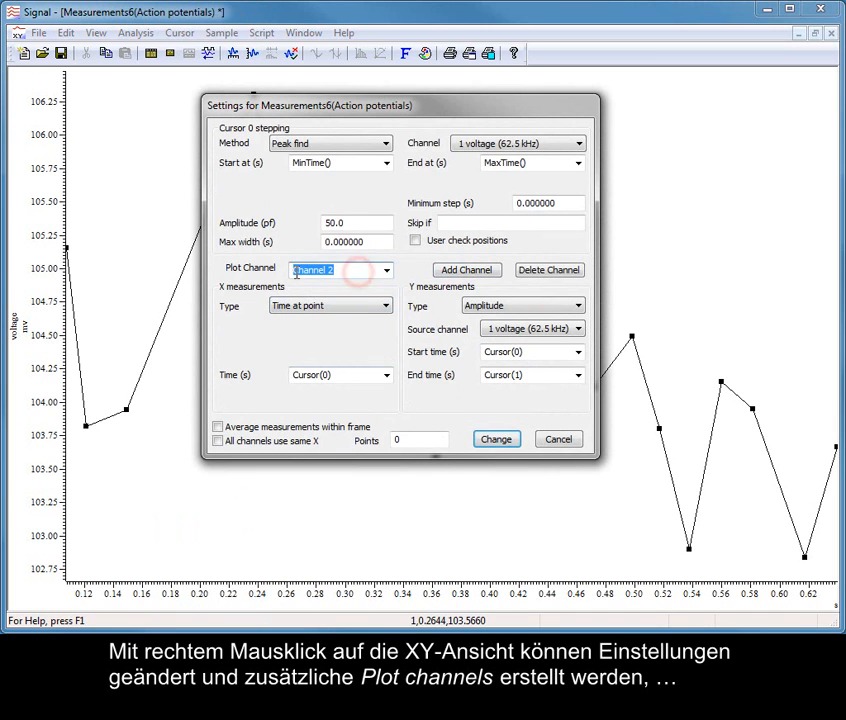
type("Feak")
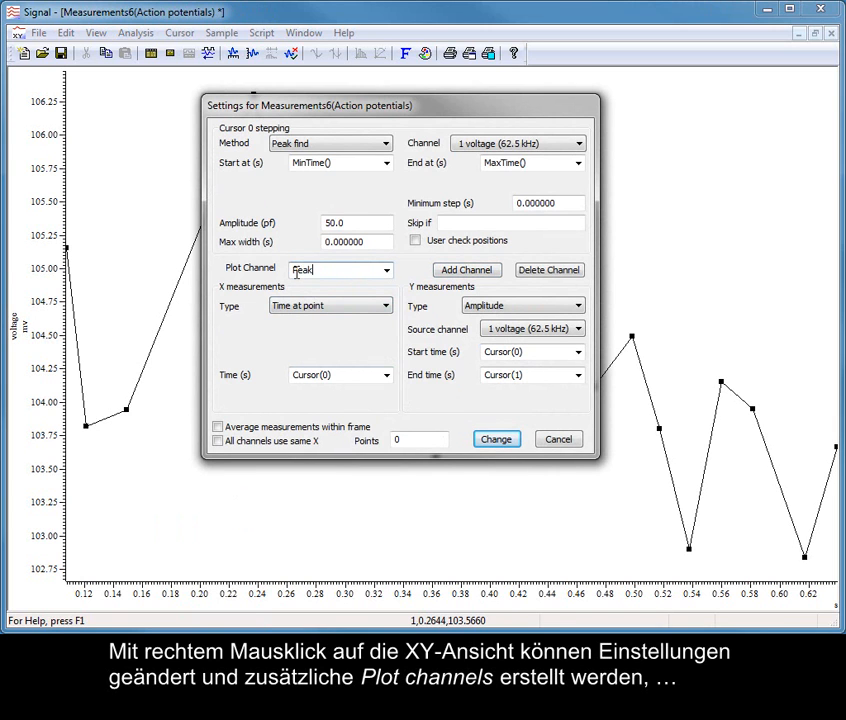
- Set the Peak channel's Y measurement to Value at point, taken at Cursor(0)
left_click(563, 307)
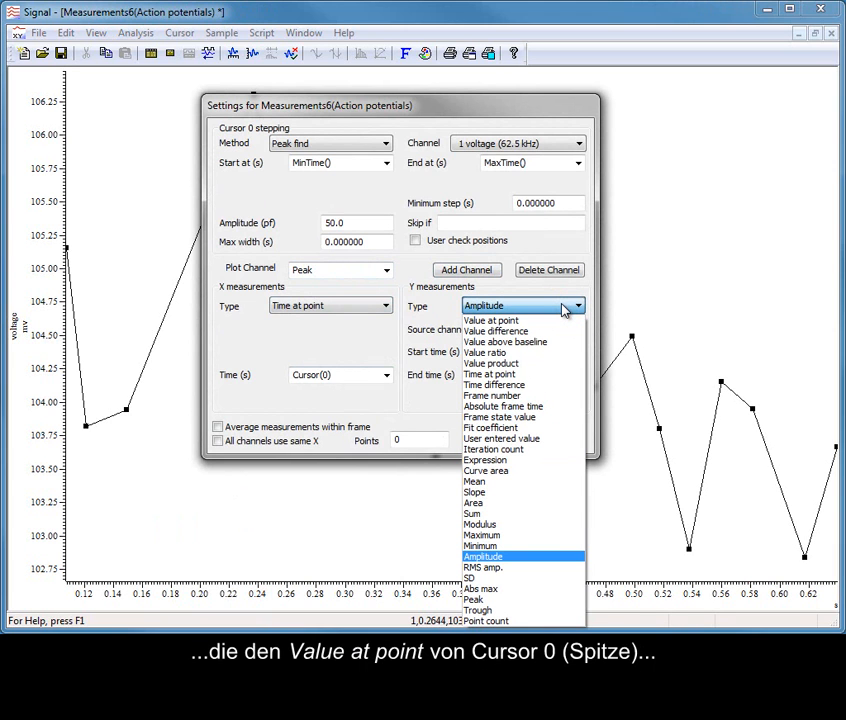
left_click(558, 319)
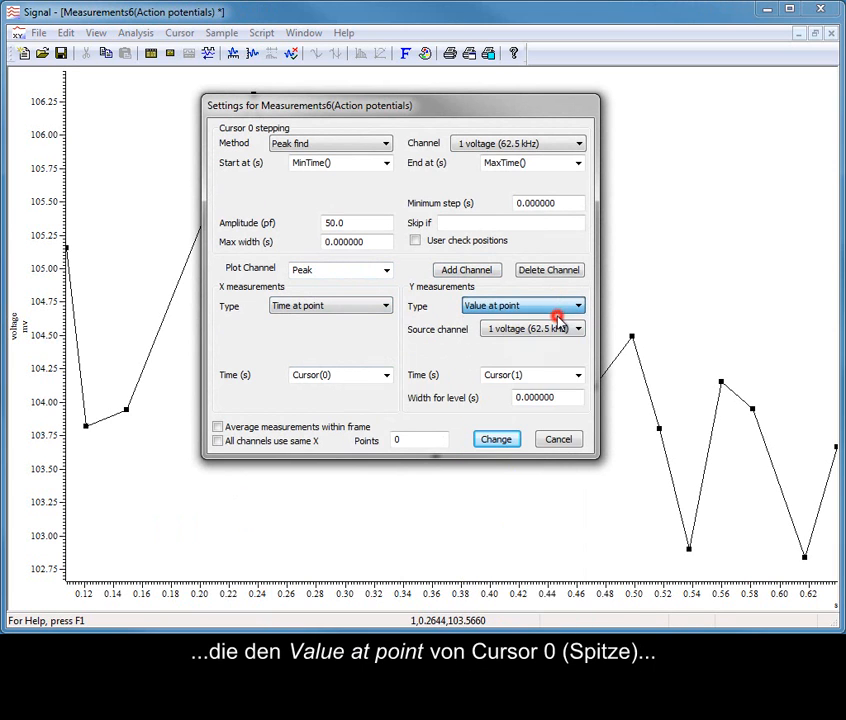
left_click(577, 375)
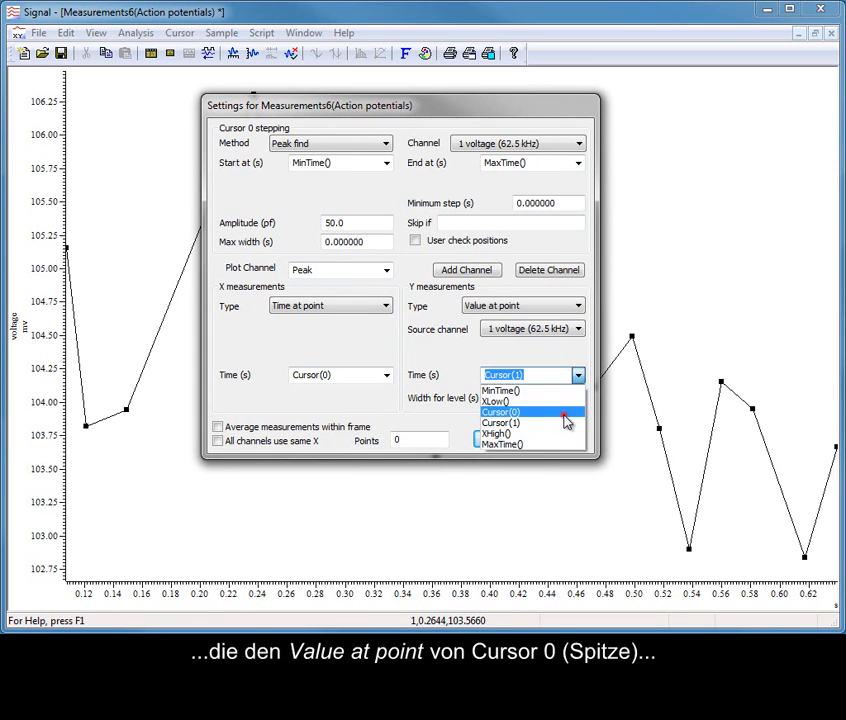
left_click(565, 416)
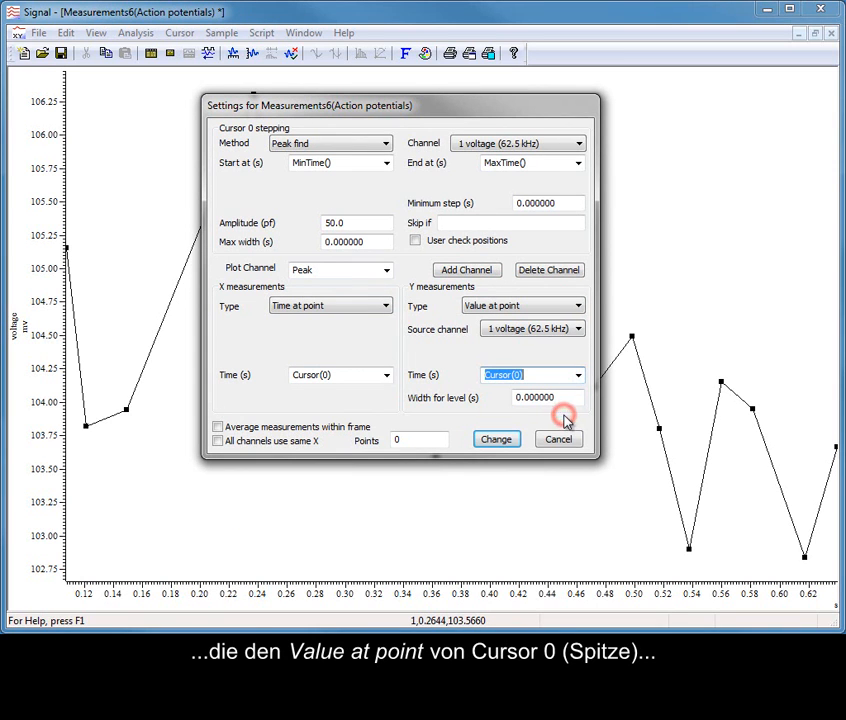
- Add a third plot channel named AHP that measures the Y value at Cursor(1)
left_click(451, 272)
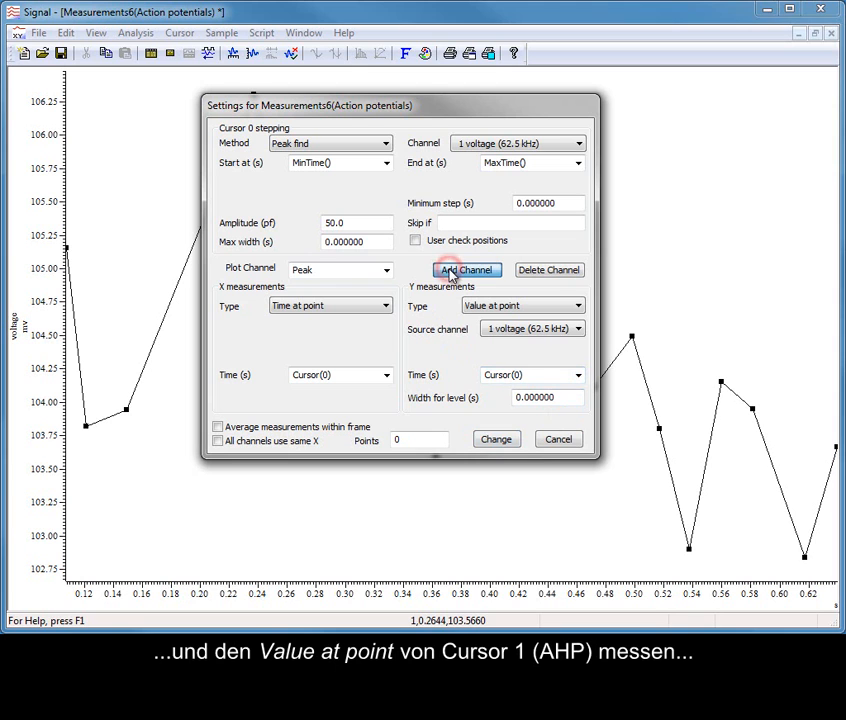
double_click(350, 269)
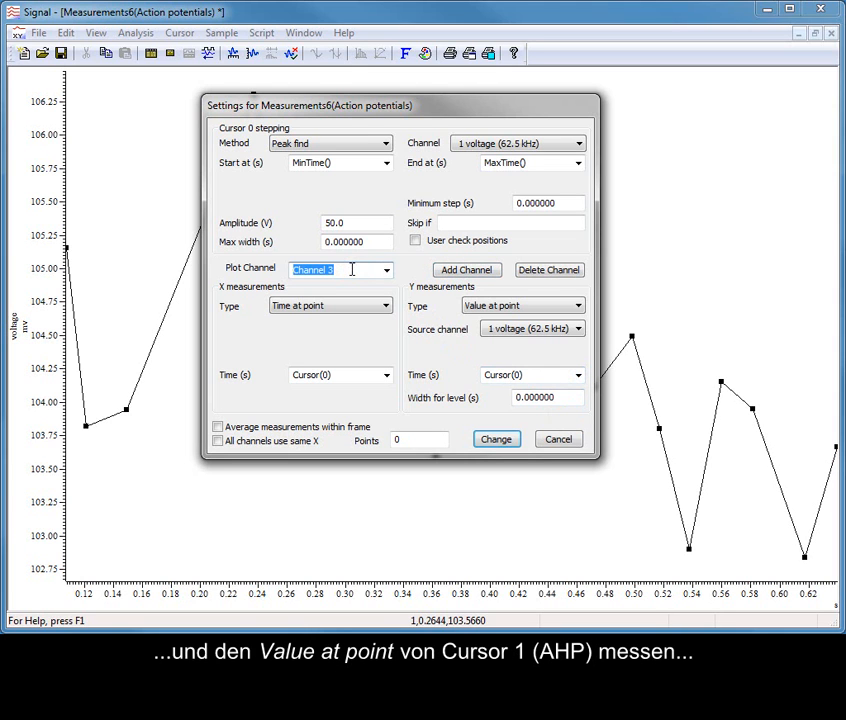
type("AHP")
left_click(578, 375)
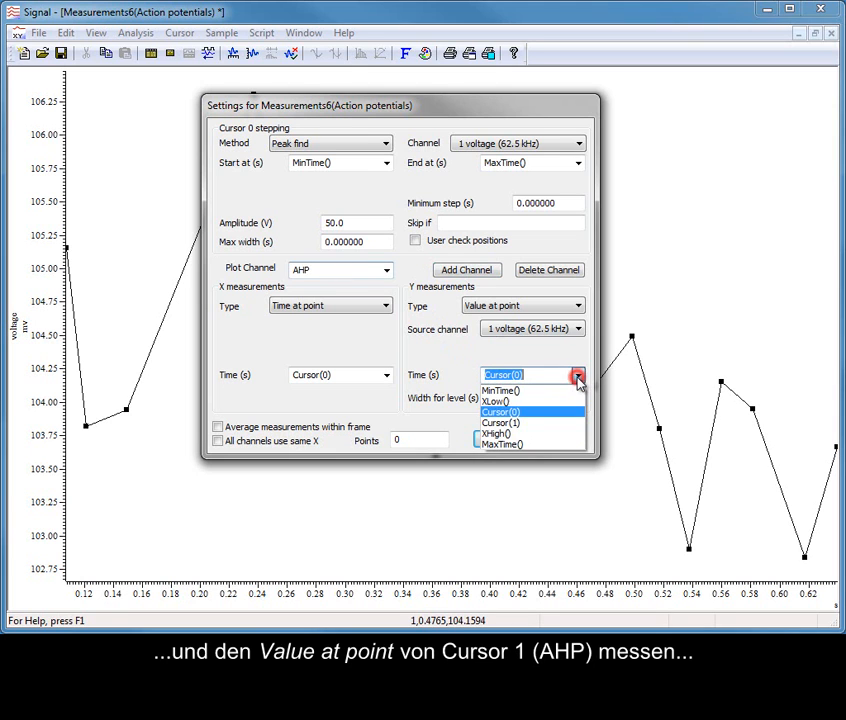
left_click(566, 423)
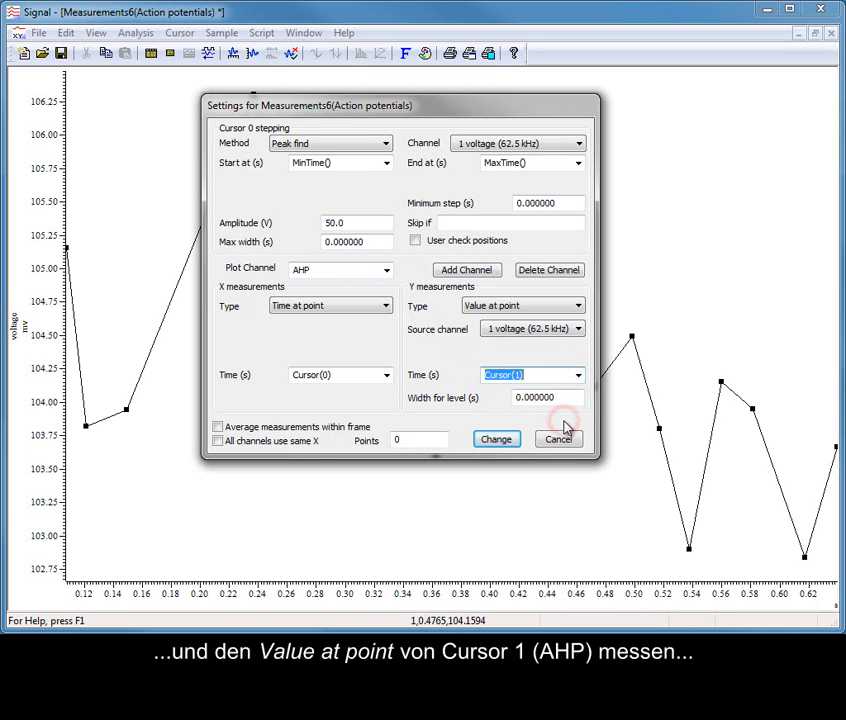
- Apply the changed measurement settings, accept clearing the existing plot data, and process the current frame again
left_click(494, 441)
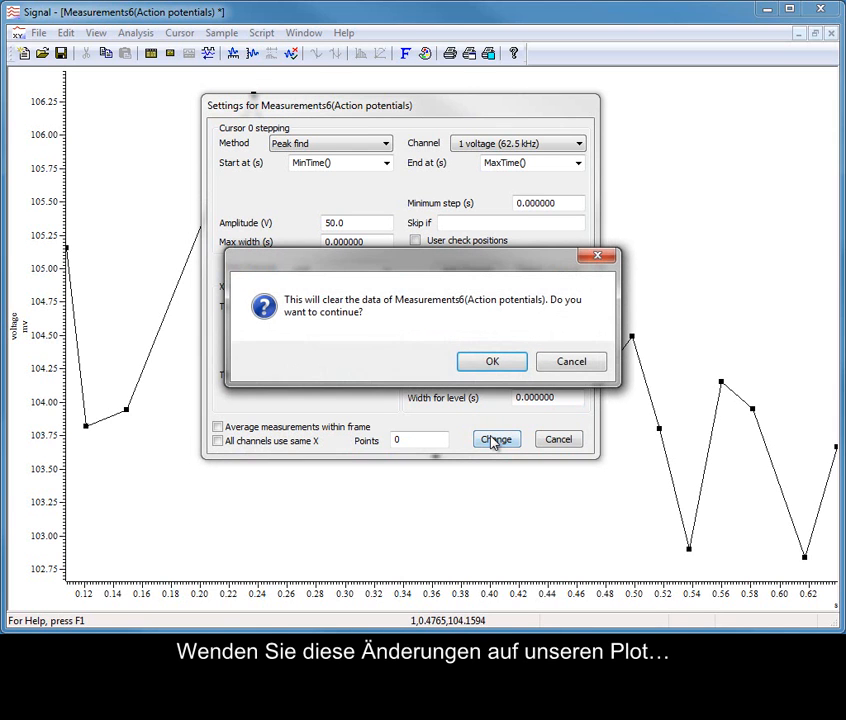
left_click(493, 361)
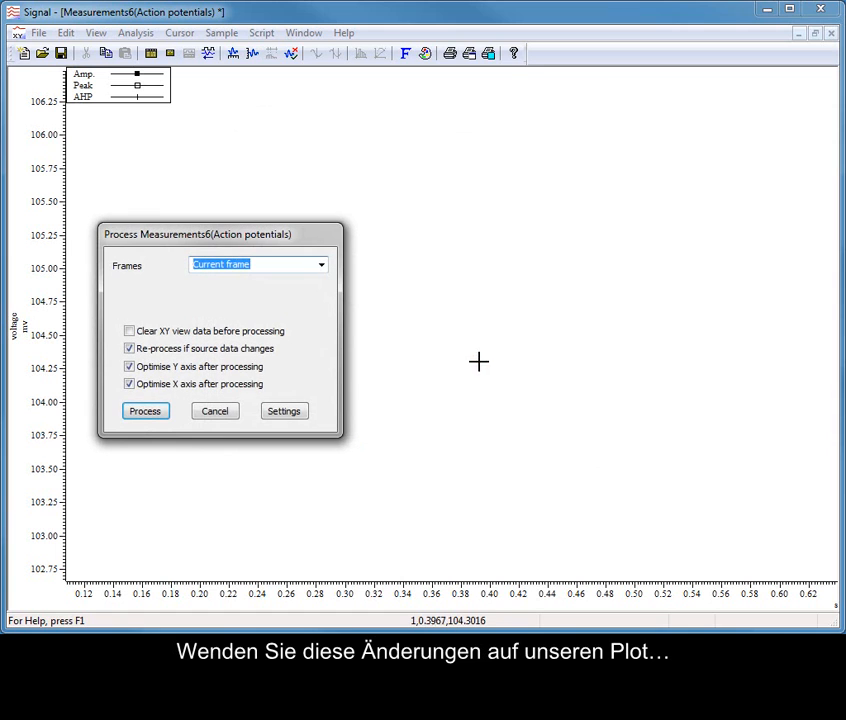
left_click(134, 418)
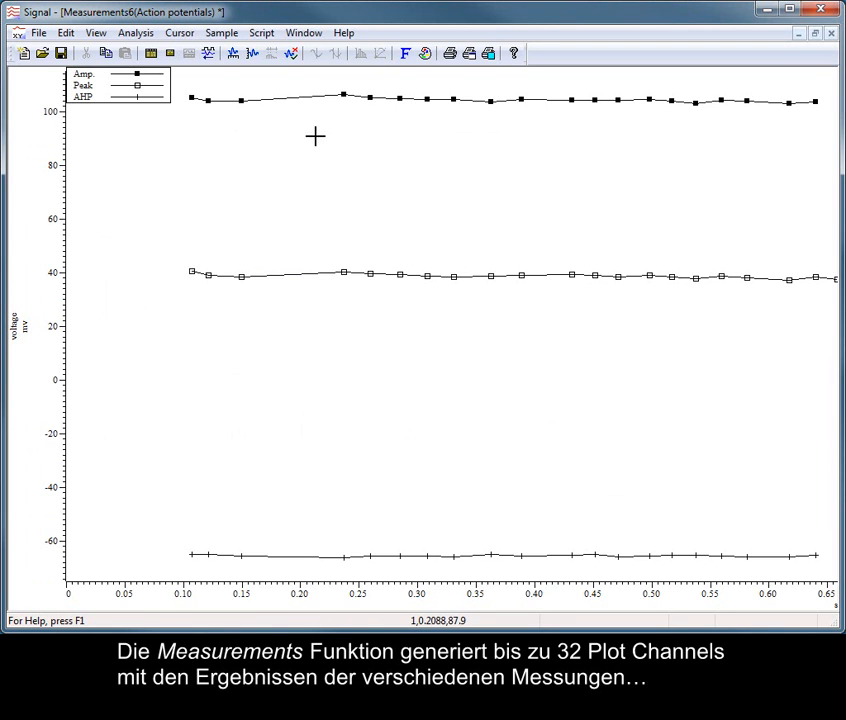
- Set the primary colours of the XY plot channels: Amp. red, Peak dark blue and AHP dark green
left_click(433, 59)
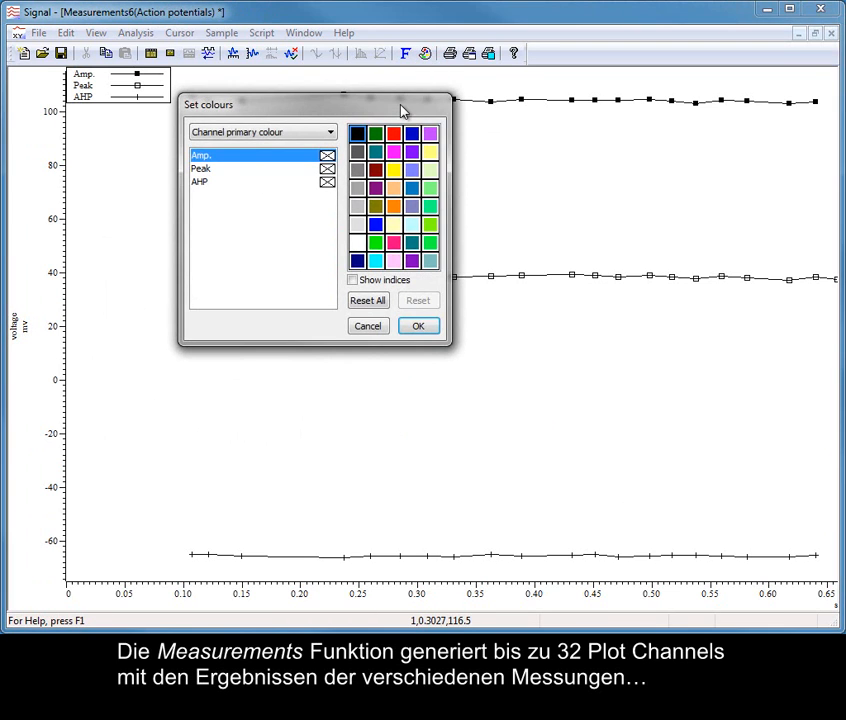
left_click(397, 136)
left_click(260, 168)
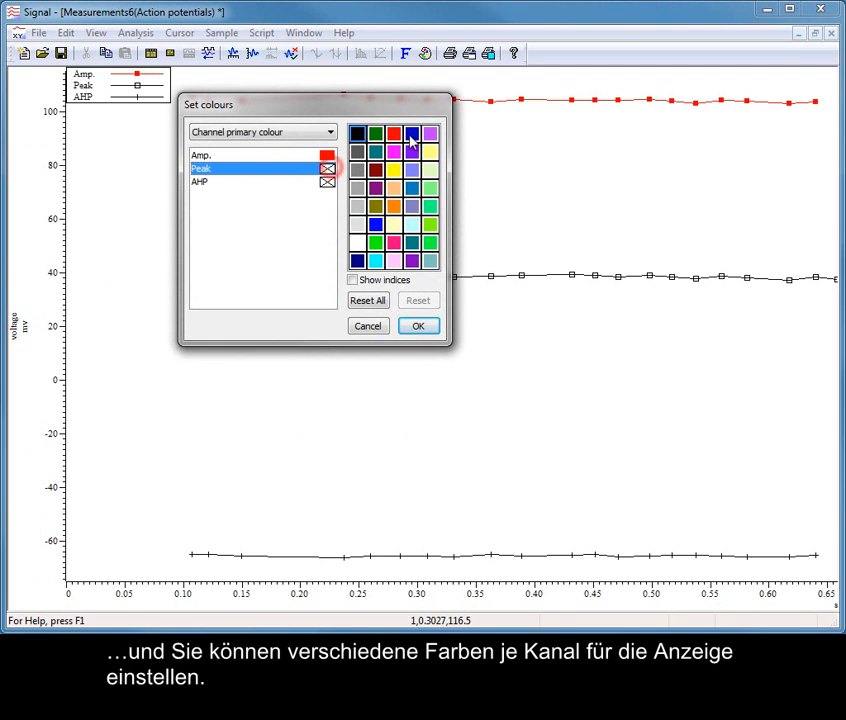
left_click(412, 133)
left_click(329, 182)
left_click(375, 133)
left_click(418, 327)
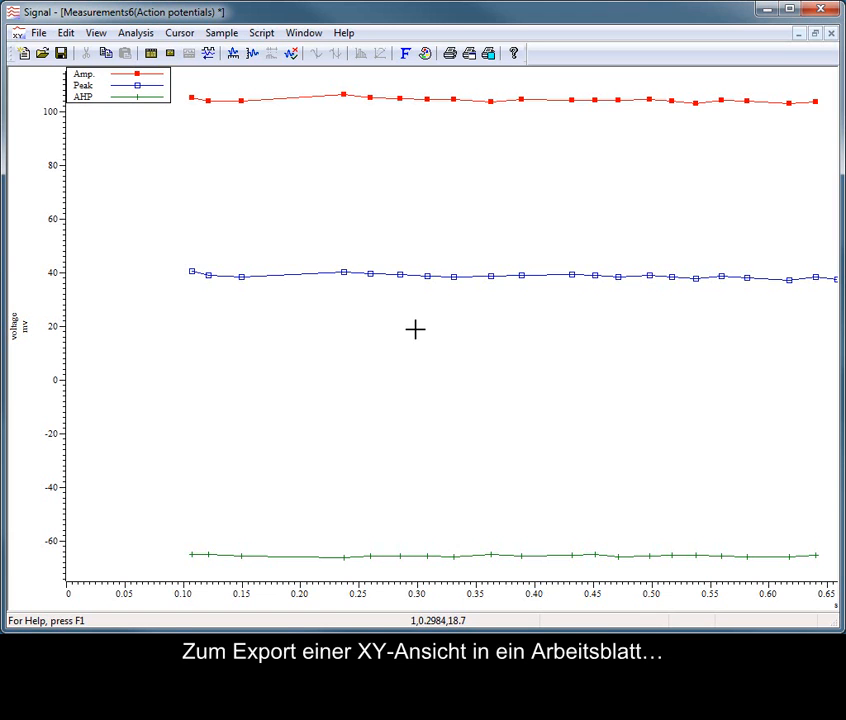
- Copy the XY view's data as text and create a new text document
left_click(65, 33)
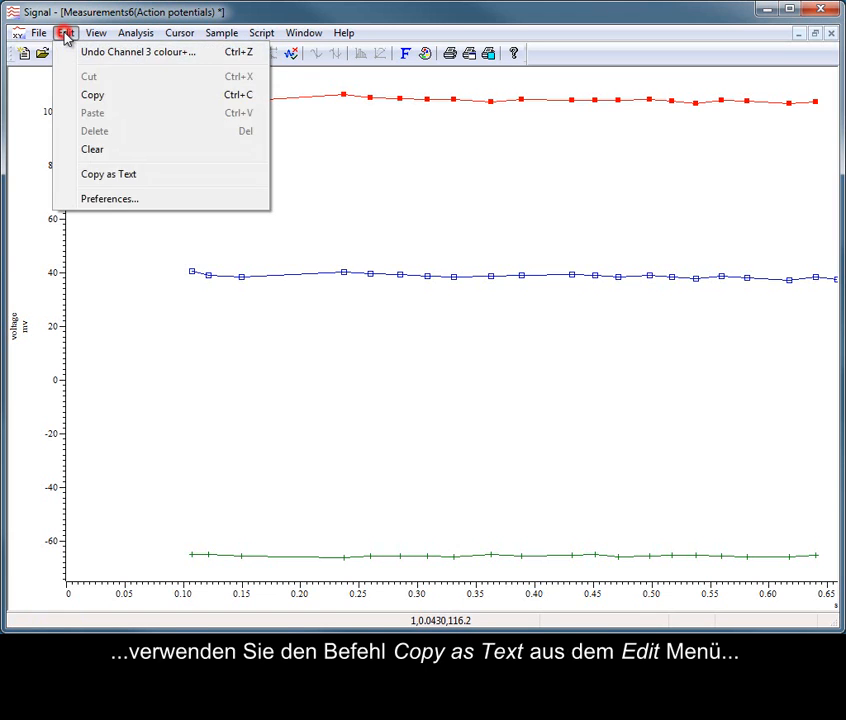
left_click(117, 174)
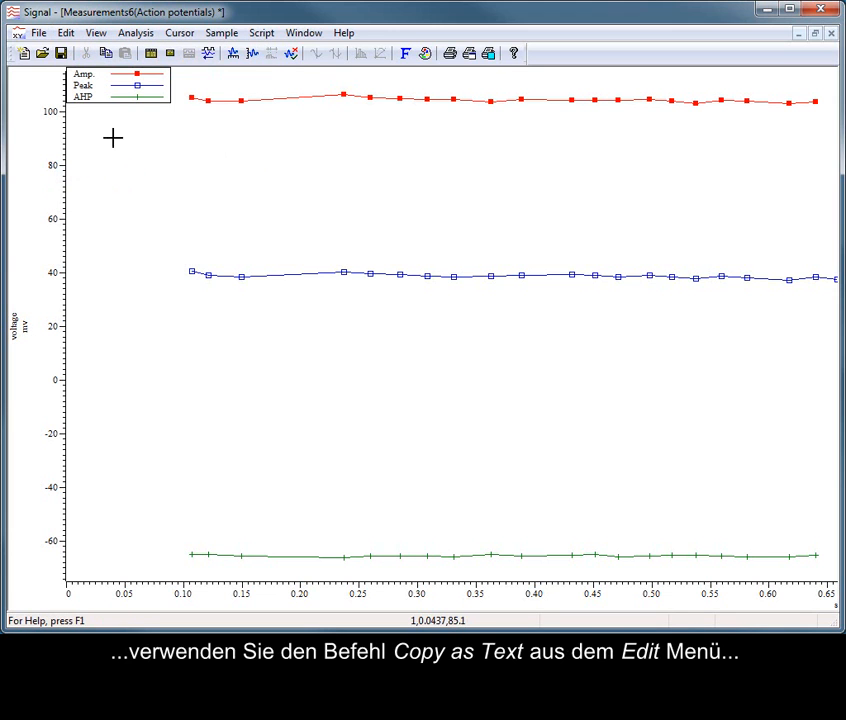
left_click(27, 56)
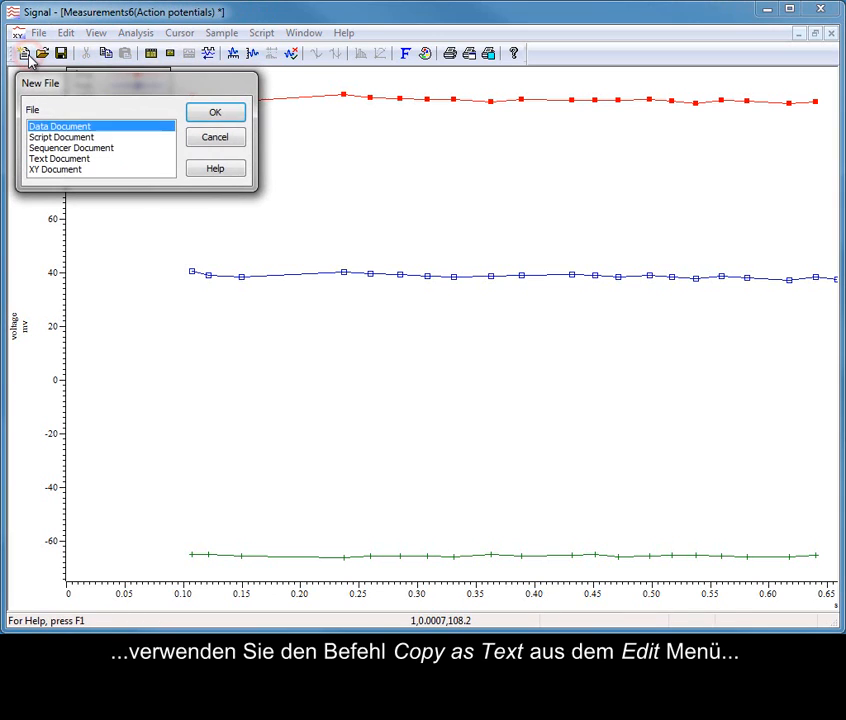
left_click(98, 159)
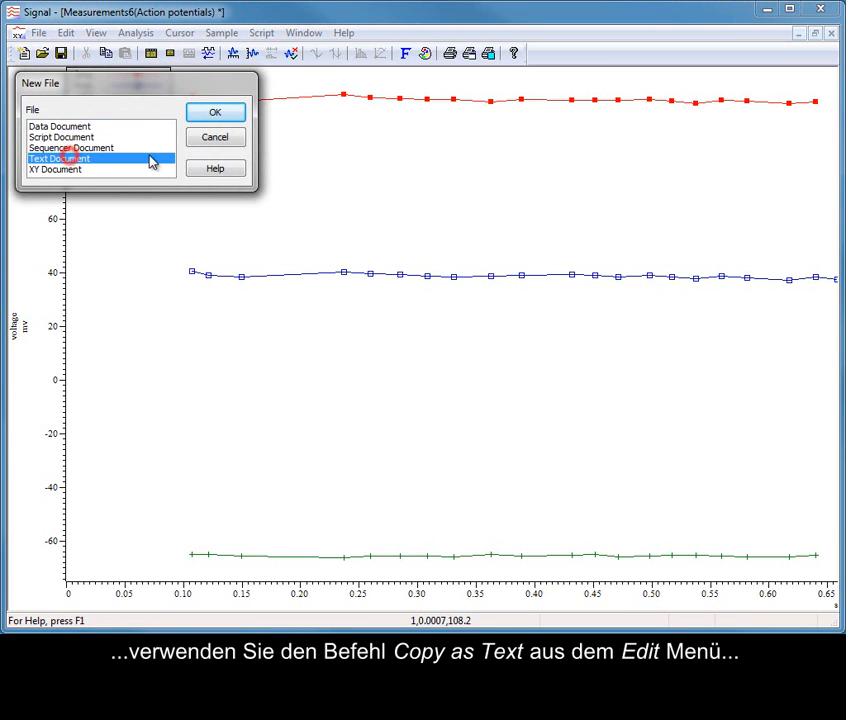
left_click(201, 112)
- Paste the copied XY data into the new text document and tile the open windows vertically
right_click(201, 110)
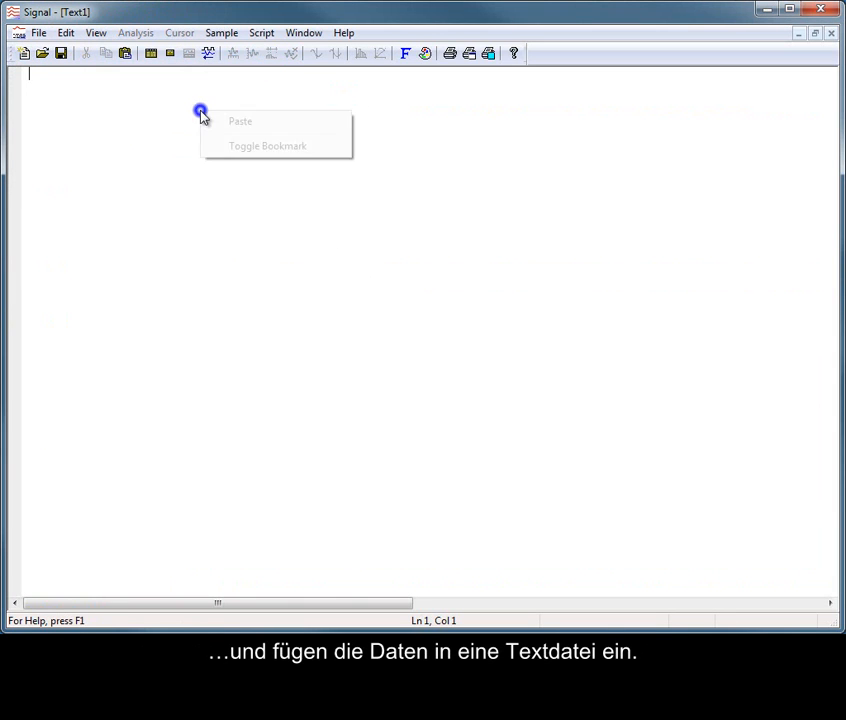
left_click(234, 121)
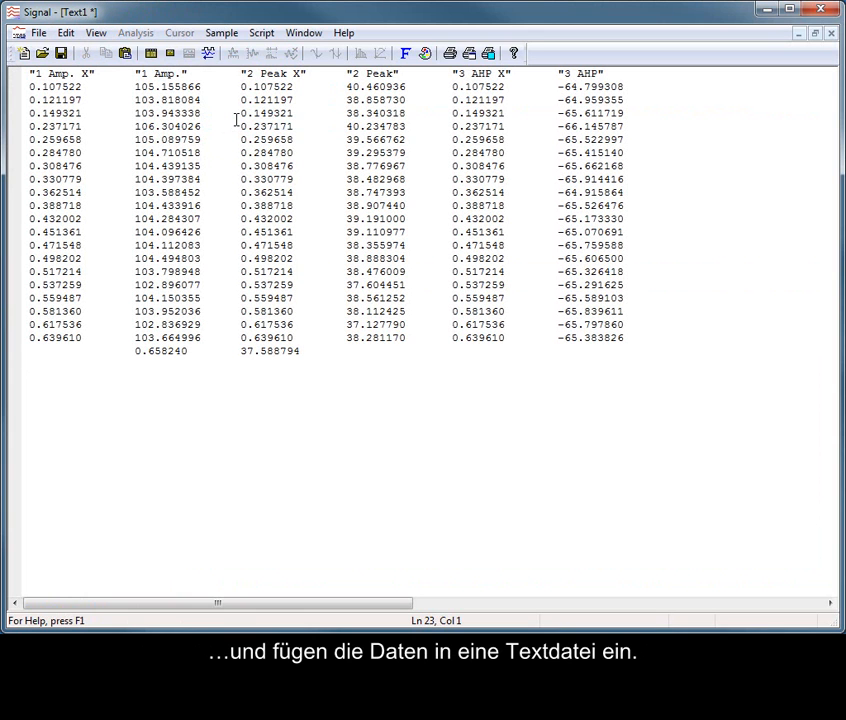
left_click(303, 33)
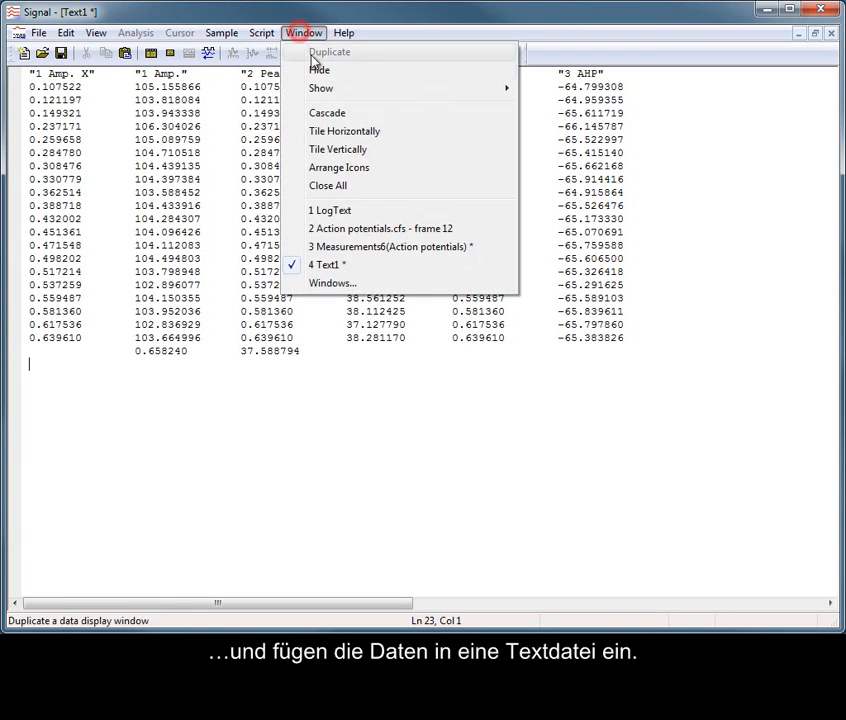
left_click(327, 147)
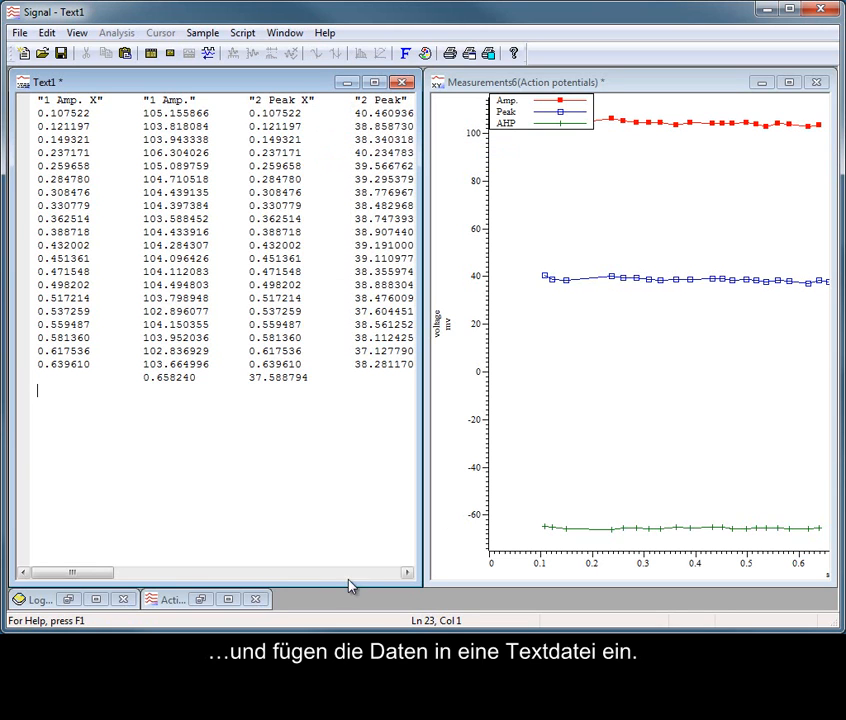